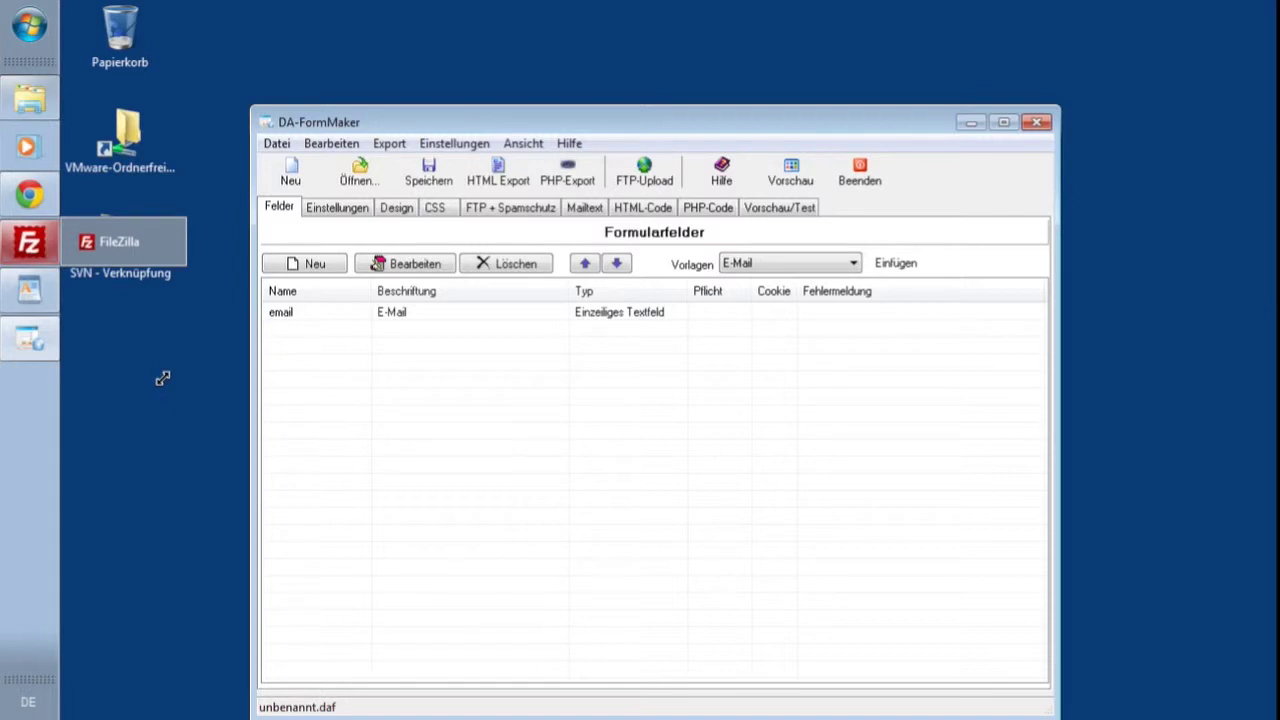
- Bring the installation notes document to the front
left_click(36, 292)
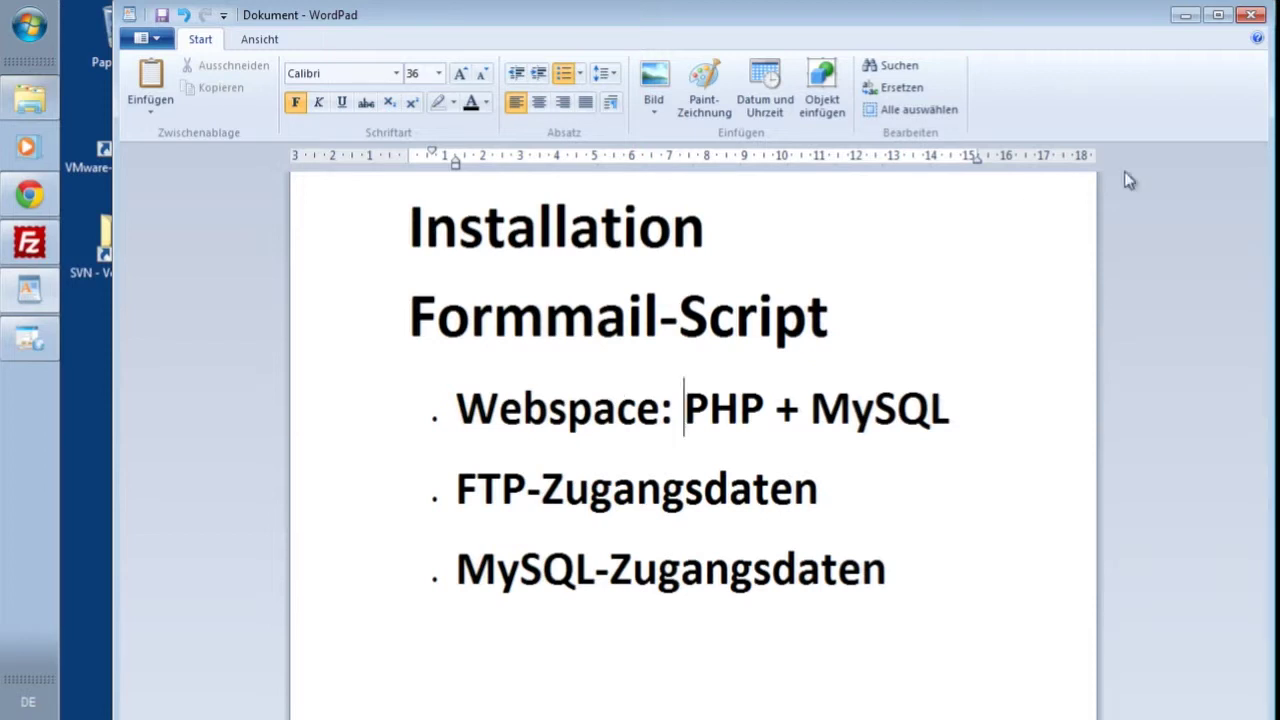
- Hide the installation notes and bring the Chrome window forward
left_click(1184, 15)
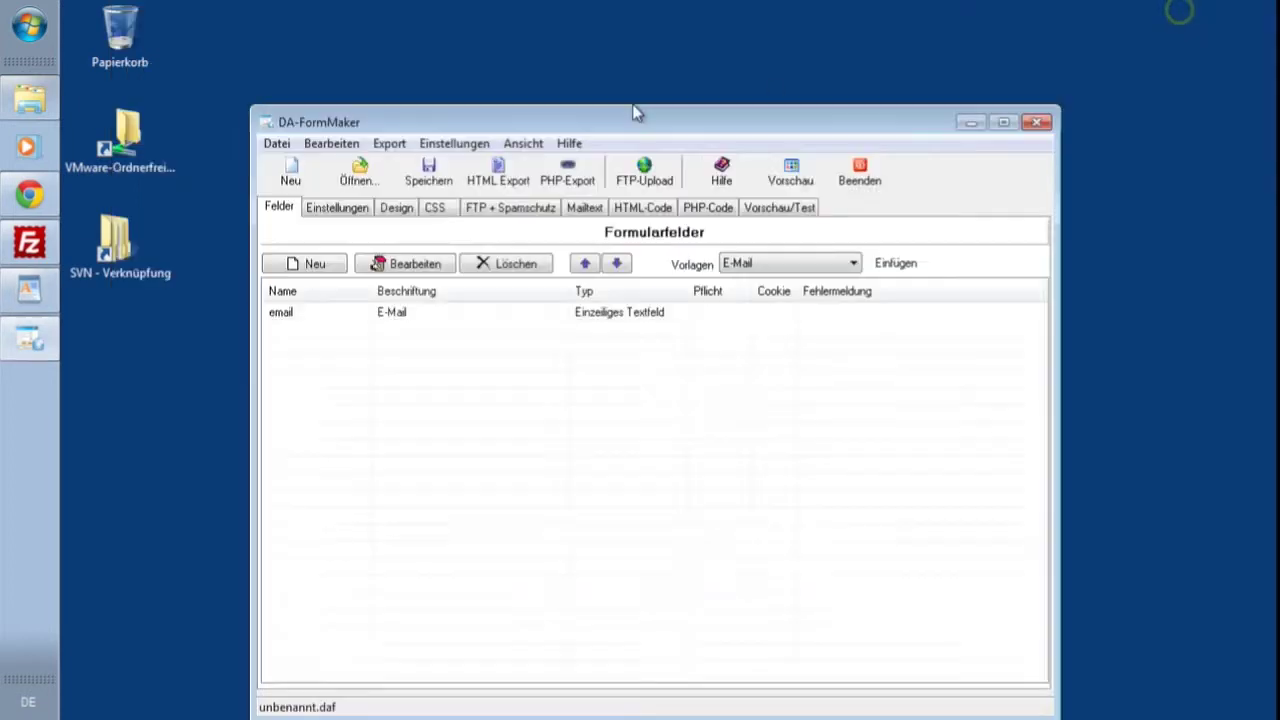
mouse_move(18, 200)
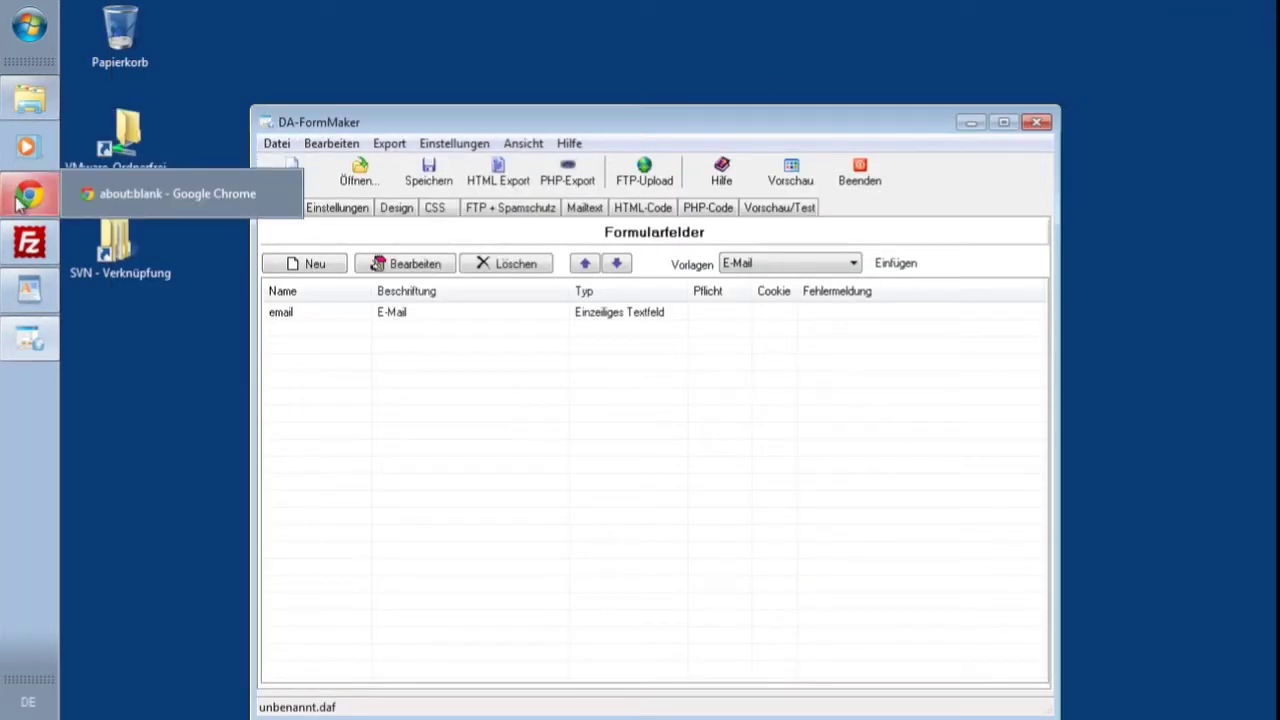
left_click(18, 200)
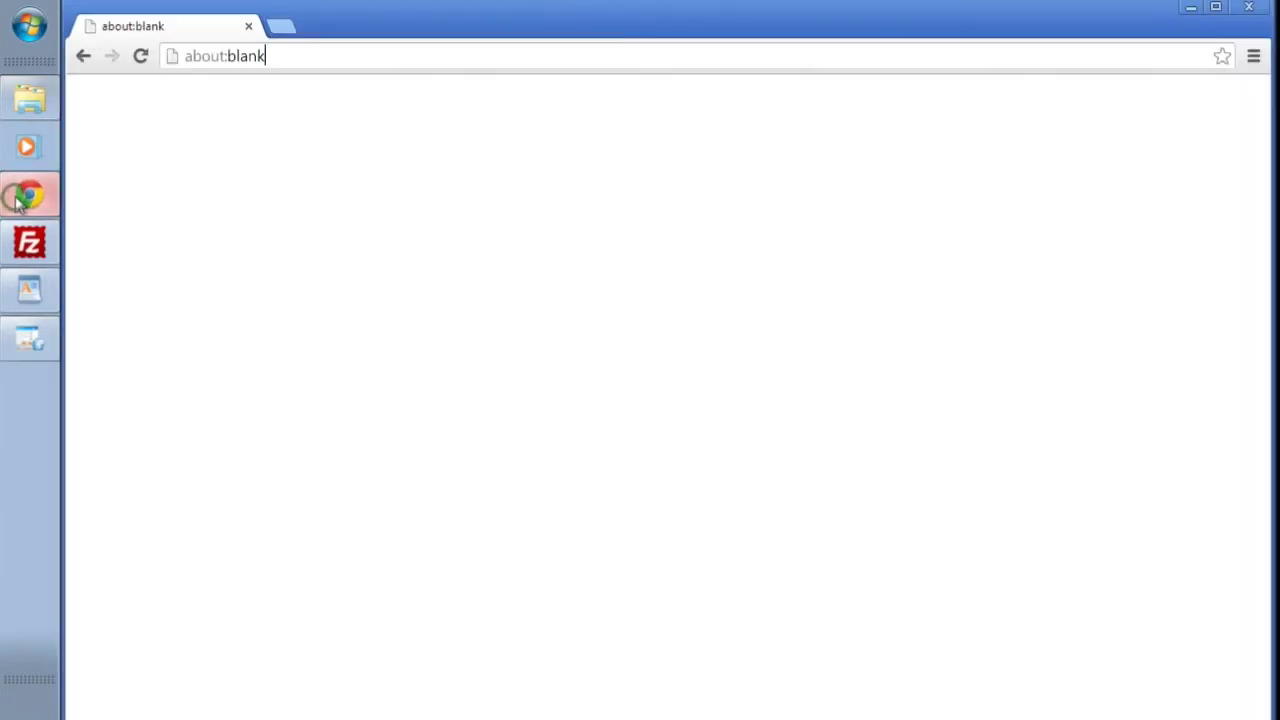
- Load secure.da-software.de and save the DA-FormMaker FormMail script archive to the desktop
left_click_drag(334, 58, 172, 58)
key("BackSpace")
type("secure")
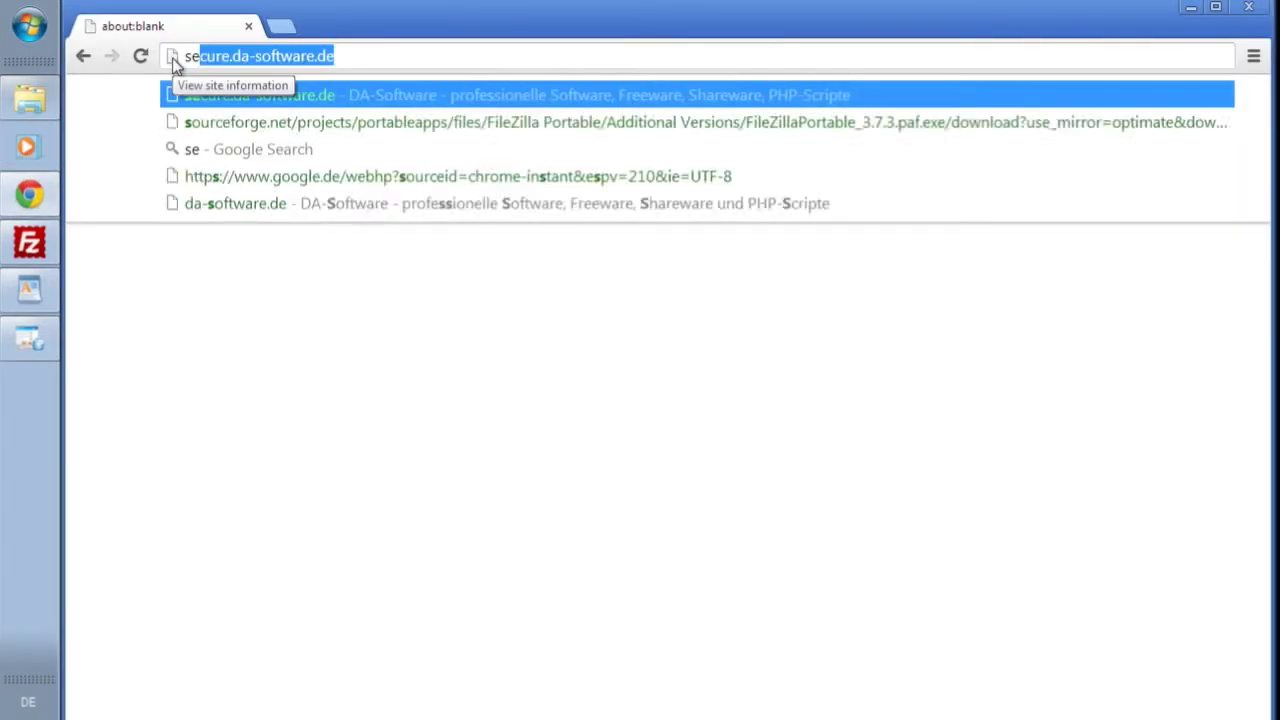
type(".da-")
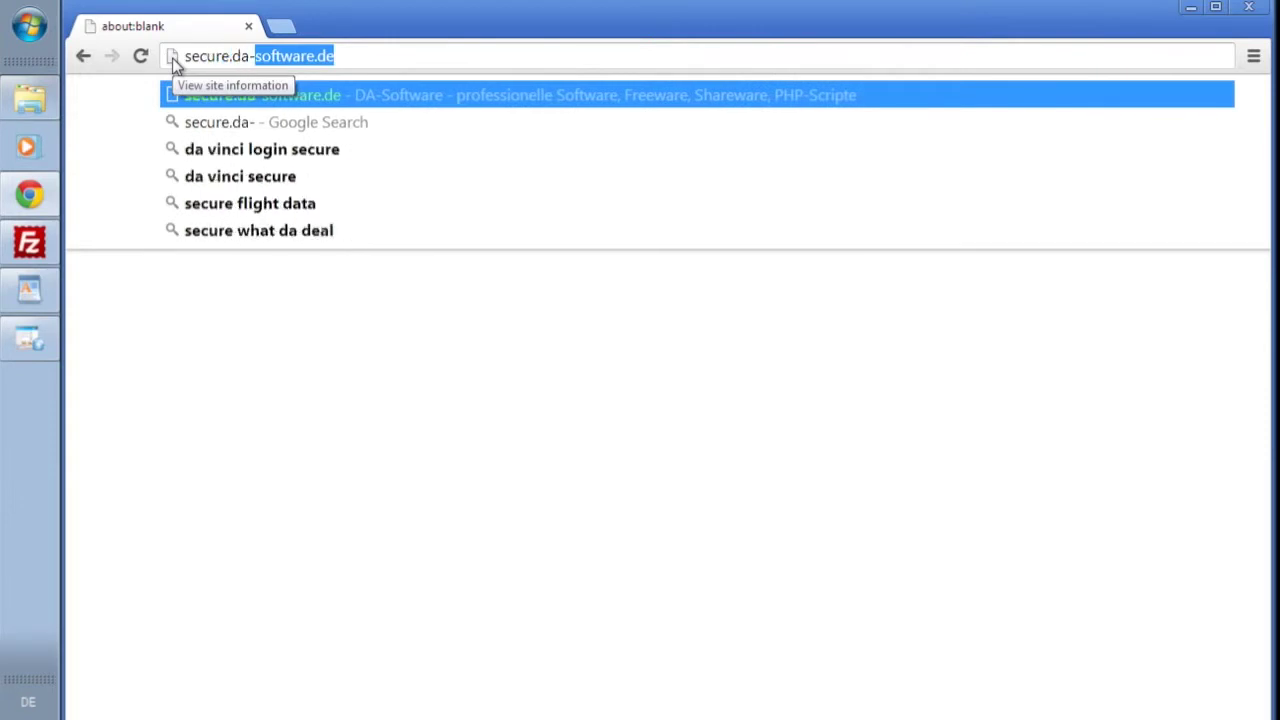
key("Return")
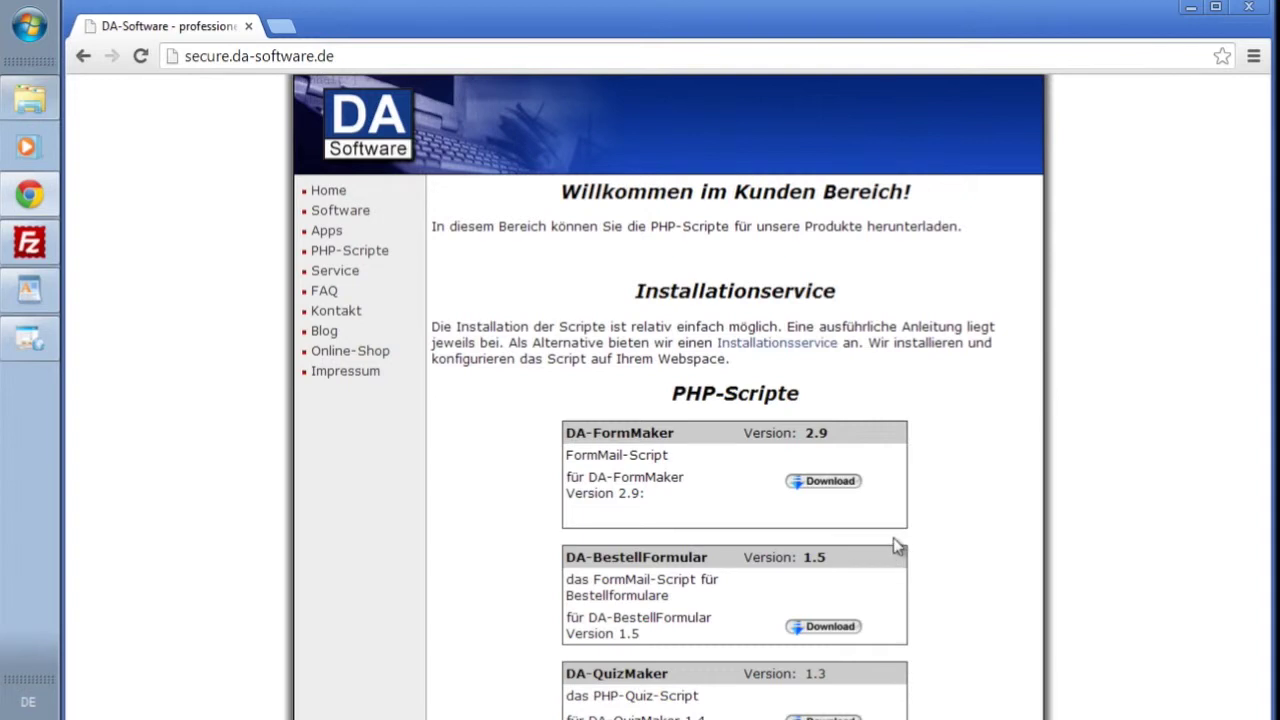
left_click(831, 485)
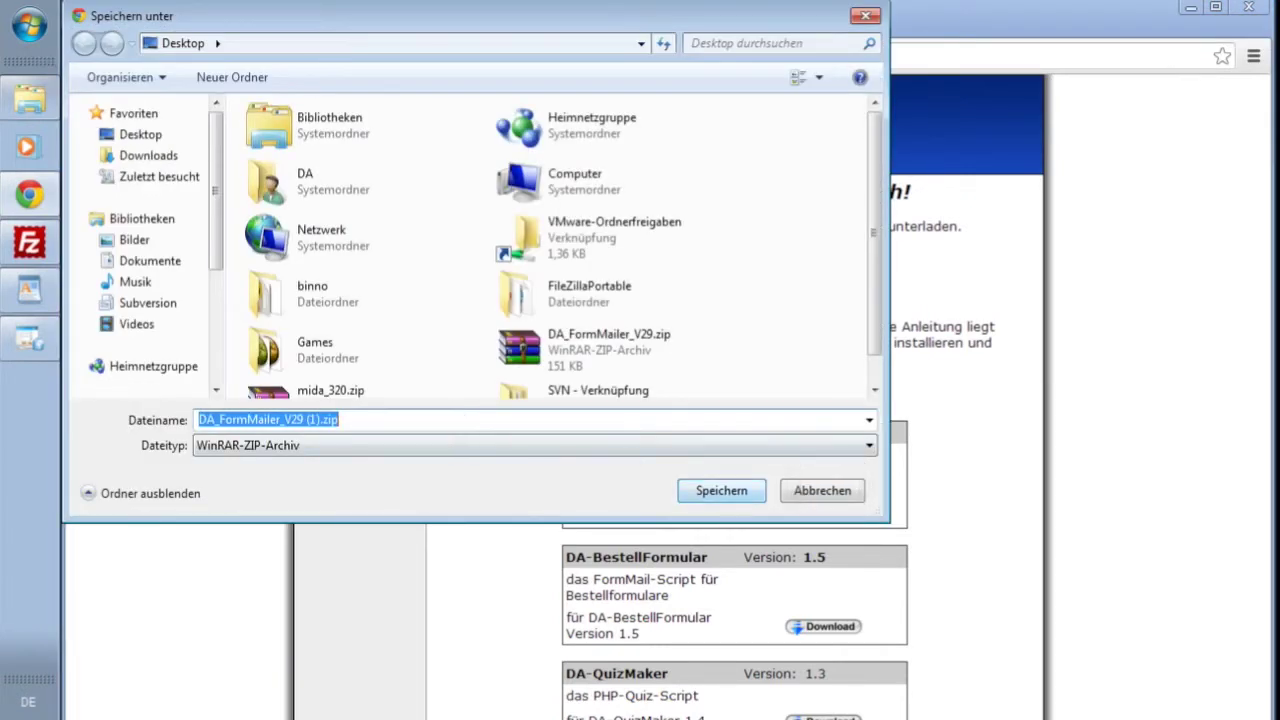
left_click(729, 491)
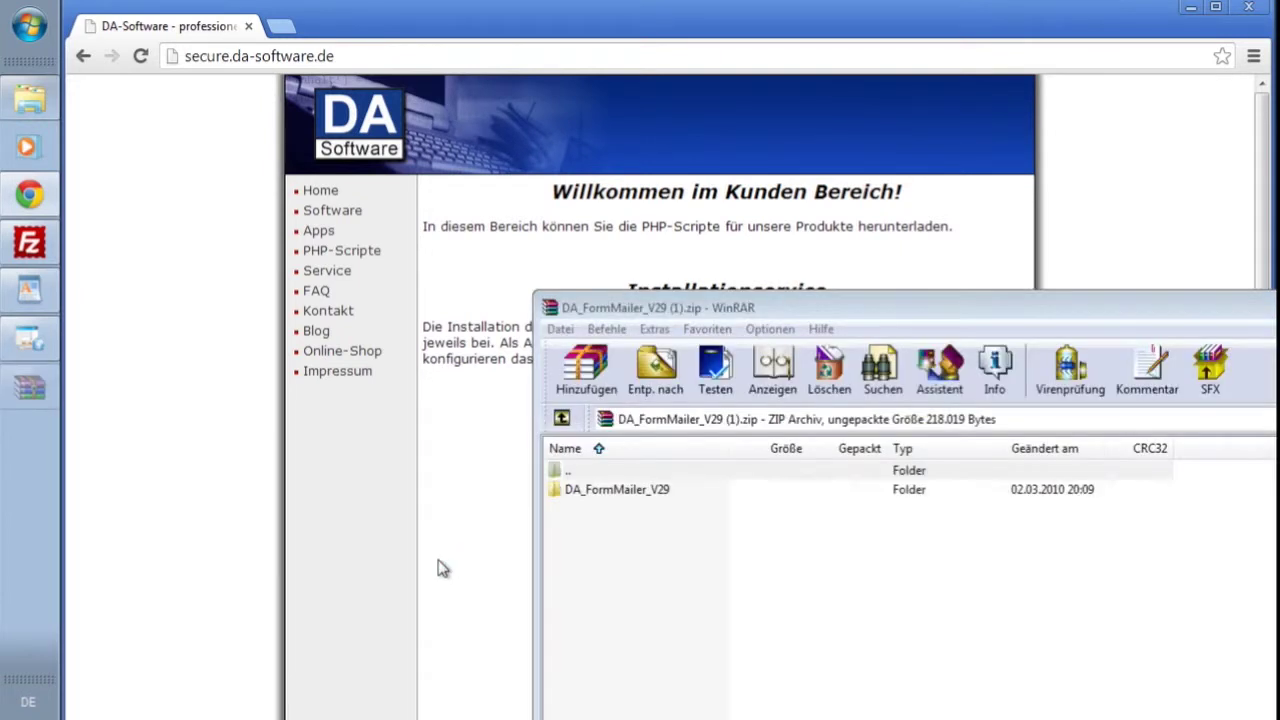
- Extract the DA_FormMailer_V29 folder into C:\temp, then close the WinRAR window
left_click(613, 490)
left_click(652, 385)
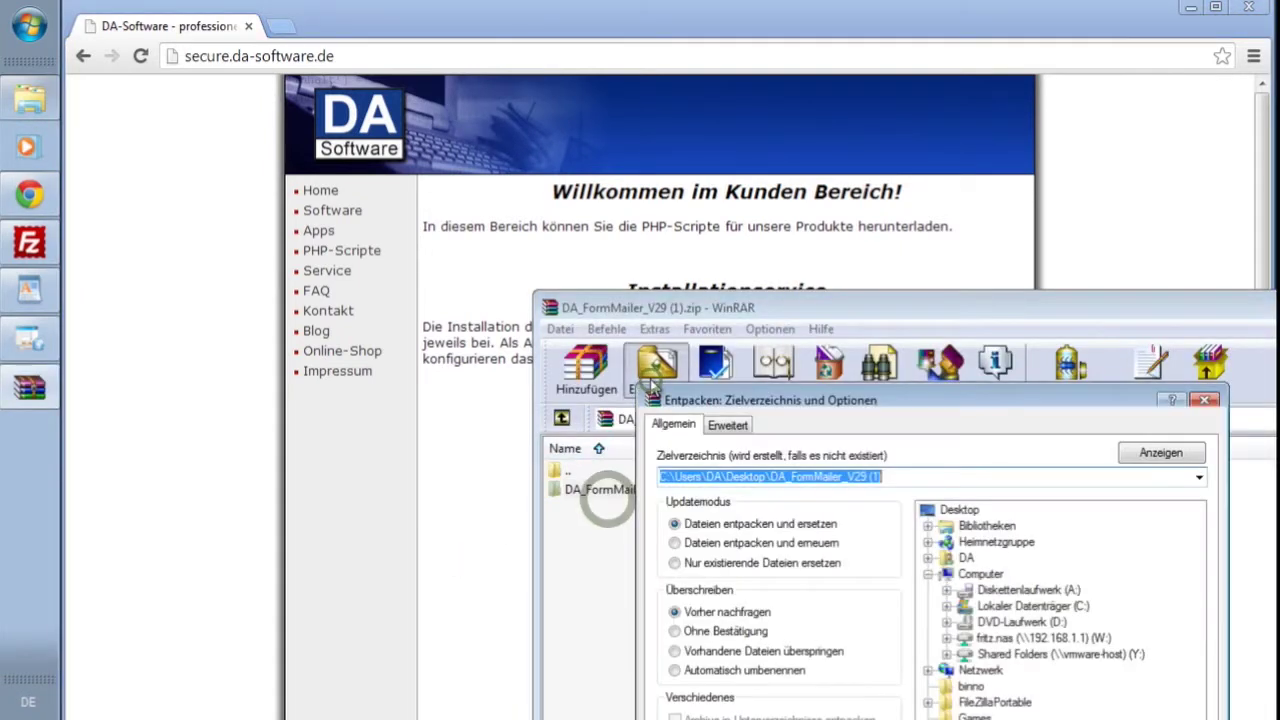
double_click(1060, 608)
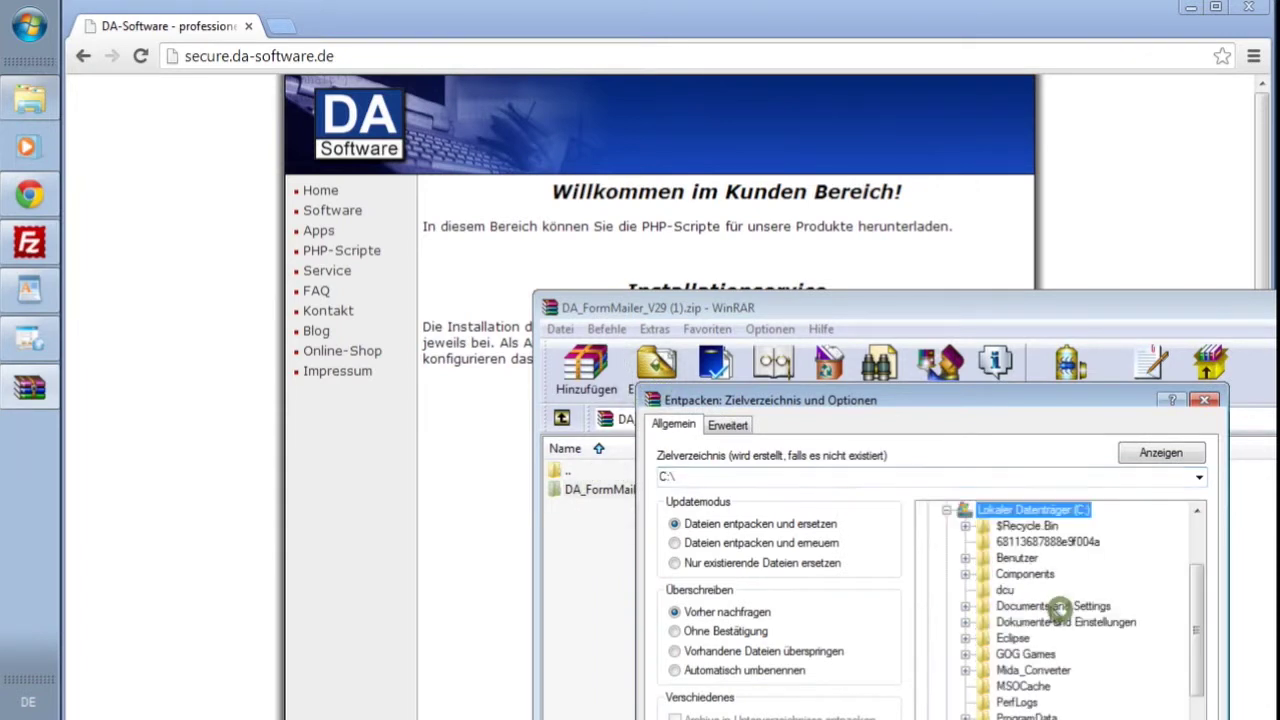
scroll(1060, 615, "down", 4)
left_click(1007, 638)
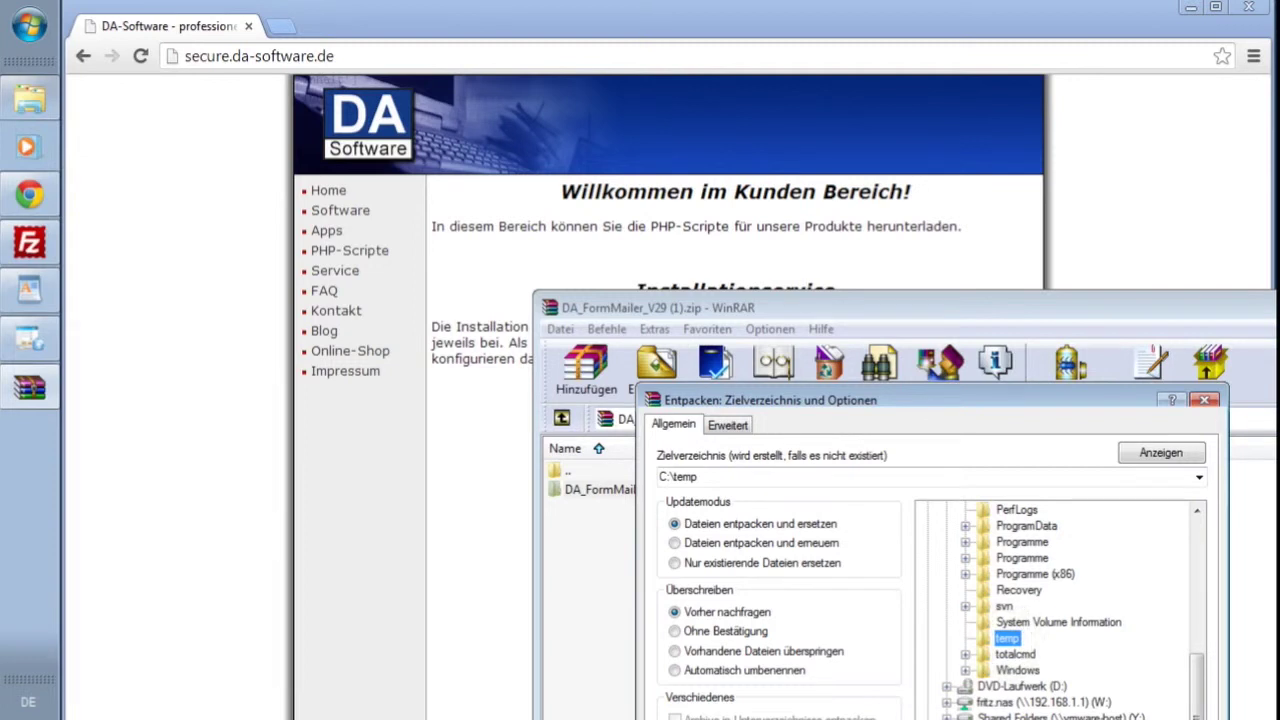
key("Return")
left_click_drag(843, 319, 493, 124)
left_click(1230, 116)
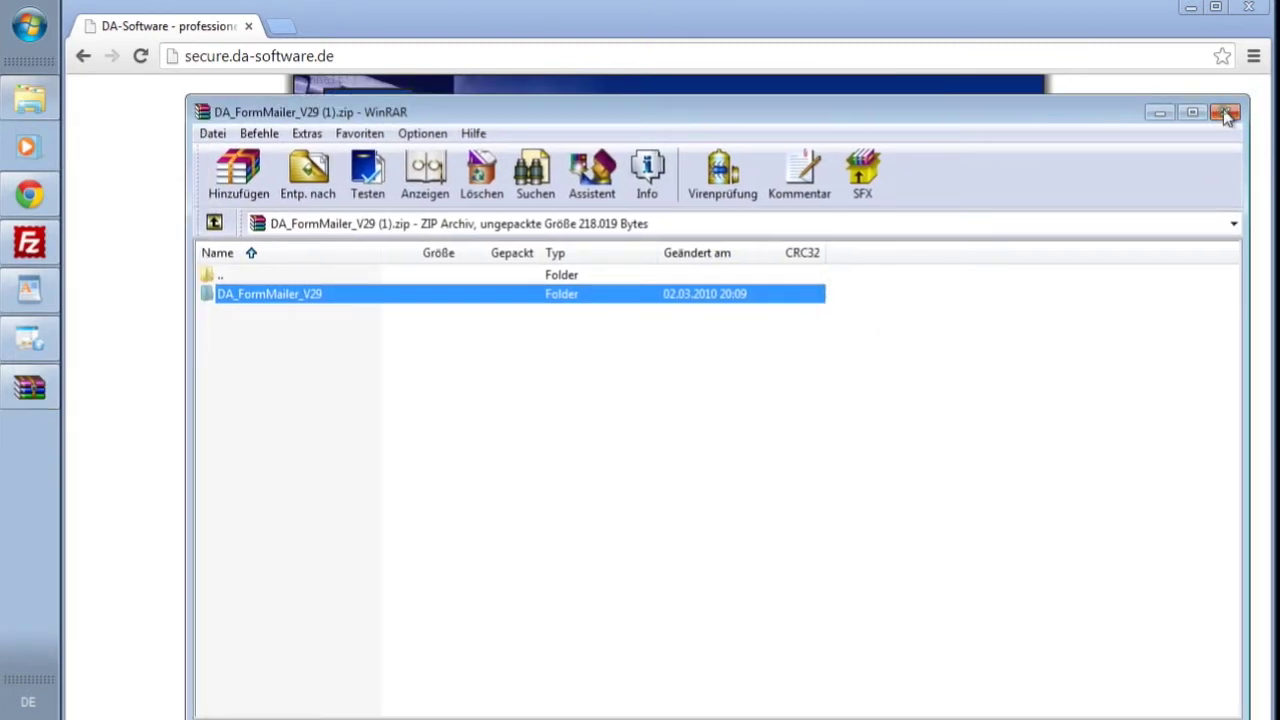
- Browse in Explorer to the C:\temp\DA_FormMailer_V29 folder
left_click(30, 97)
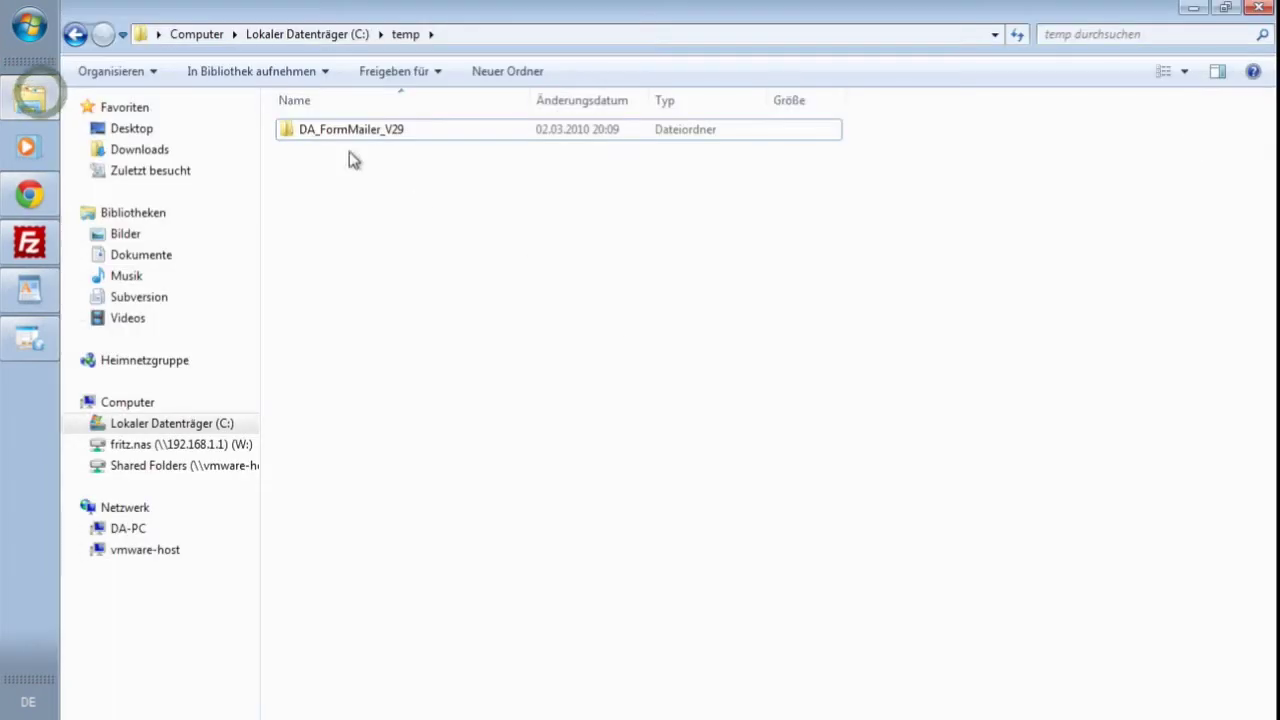
left_click(308, 36)
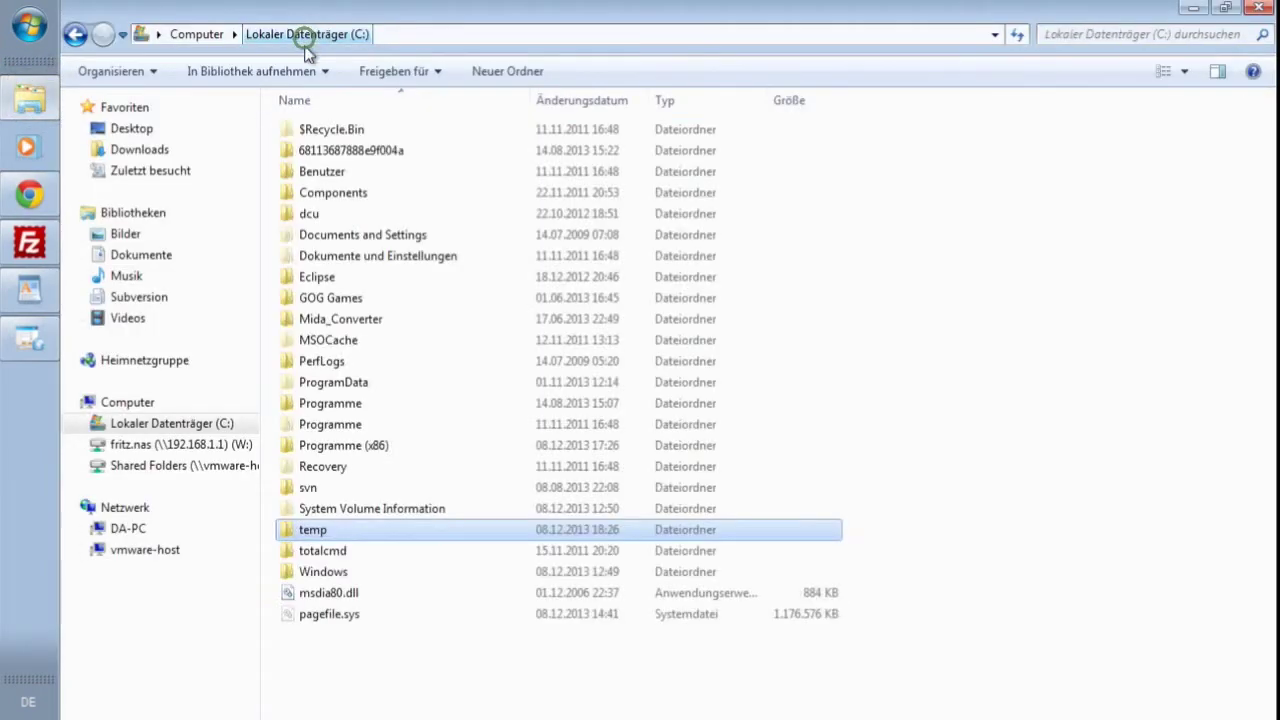
double_click(341, 528)
double_click(363, 137)
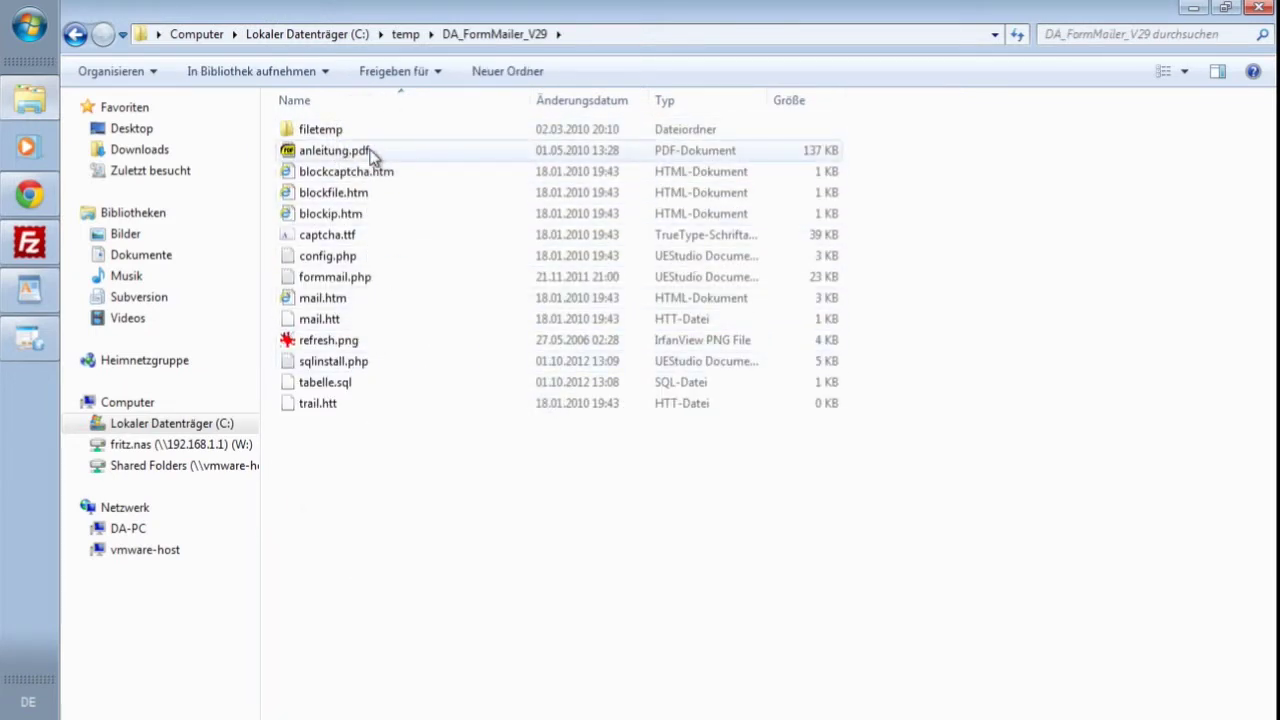
left_click(371, 152)
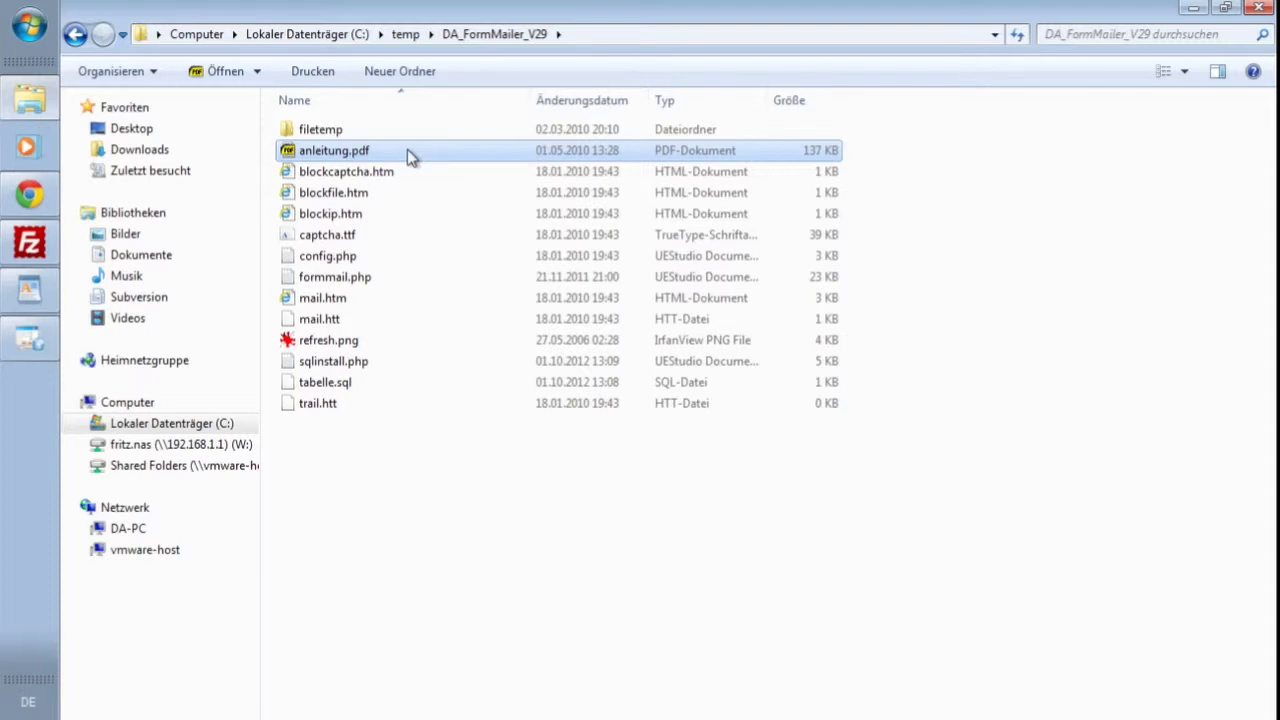
- Open config.php with Edit with Notepad++
left_click(358, 260)
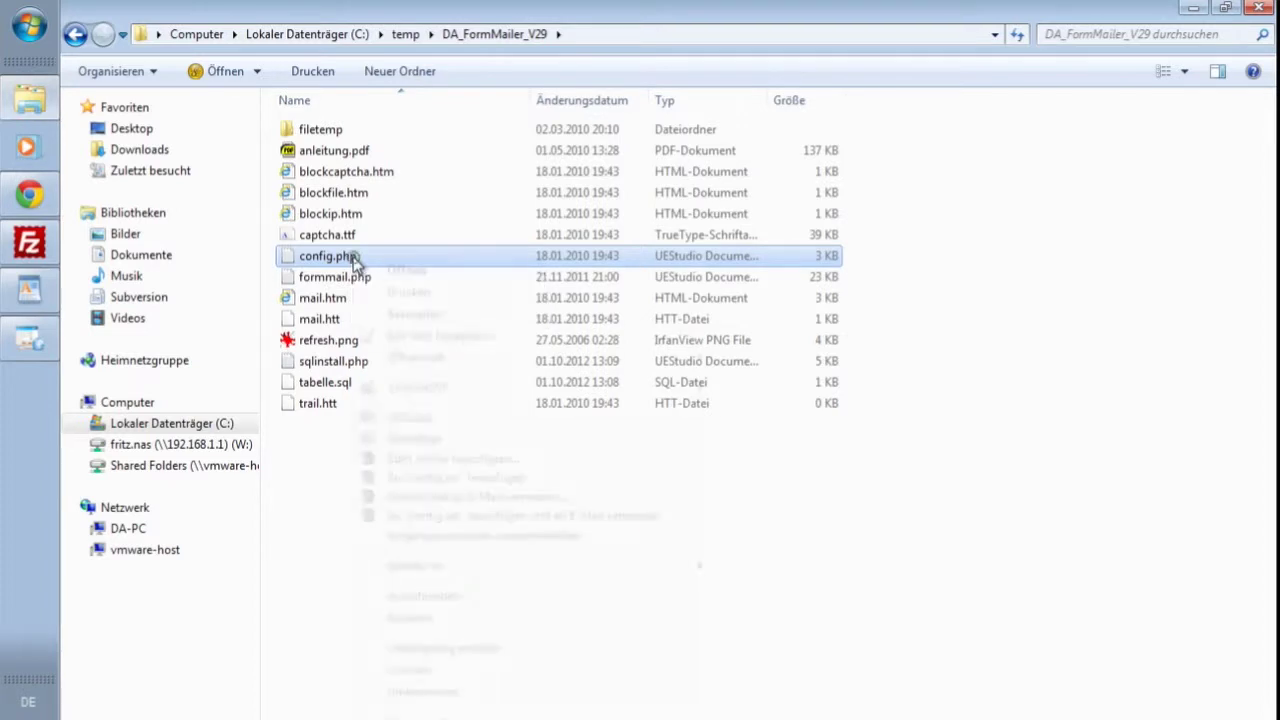
right_click(356, 262)
mouse_move(592, 366)
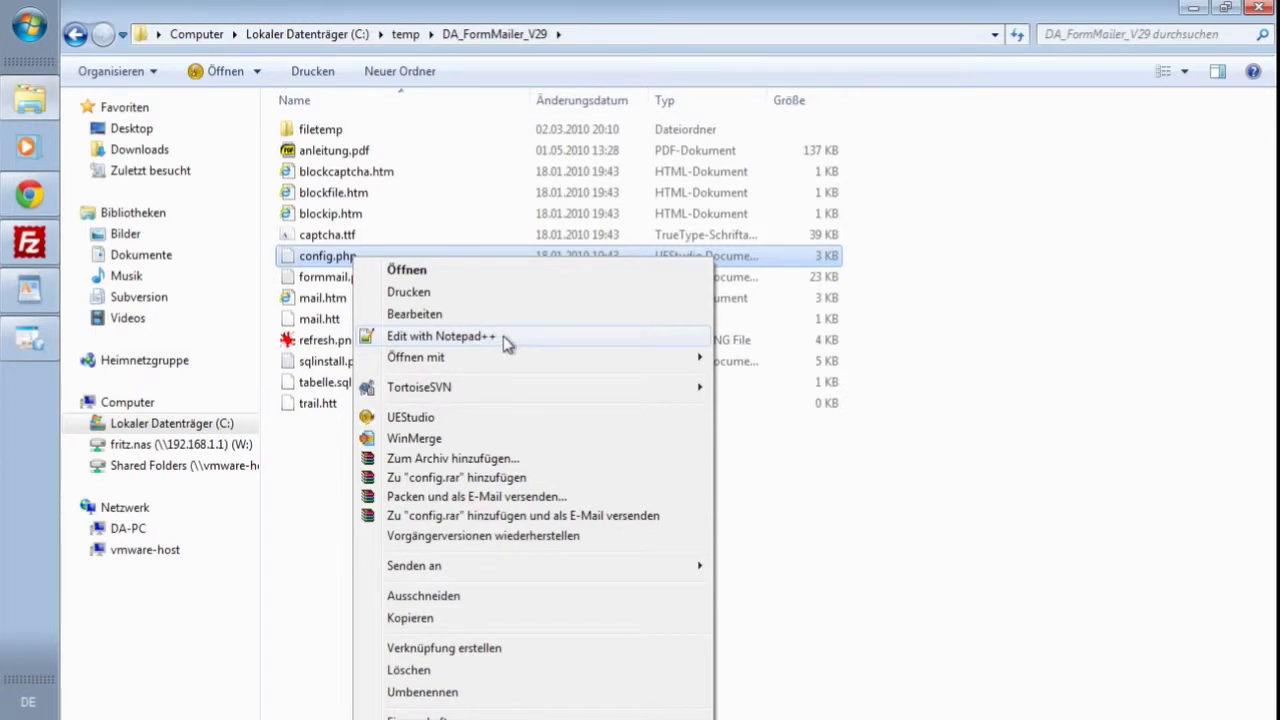
left_click(503, 336)
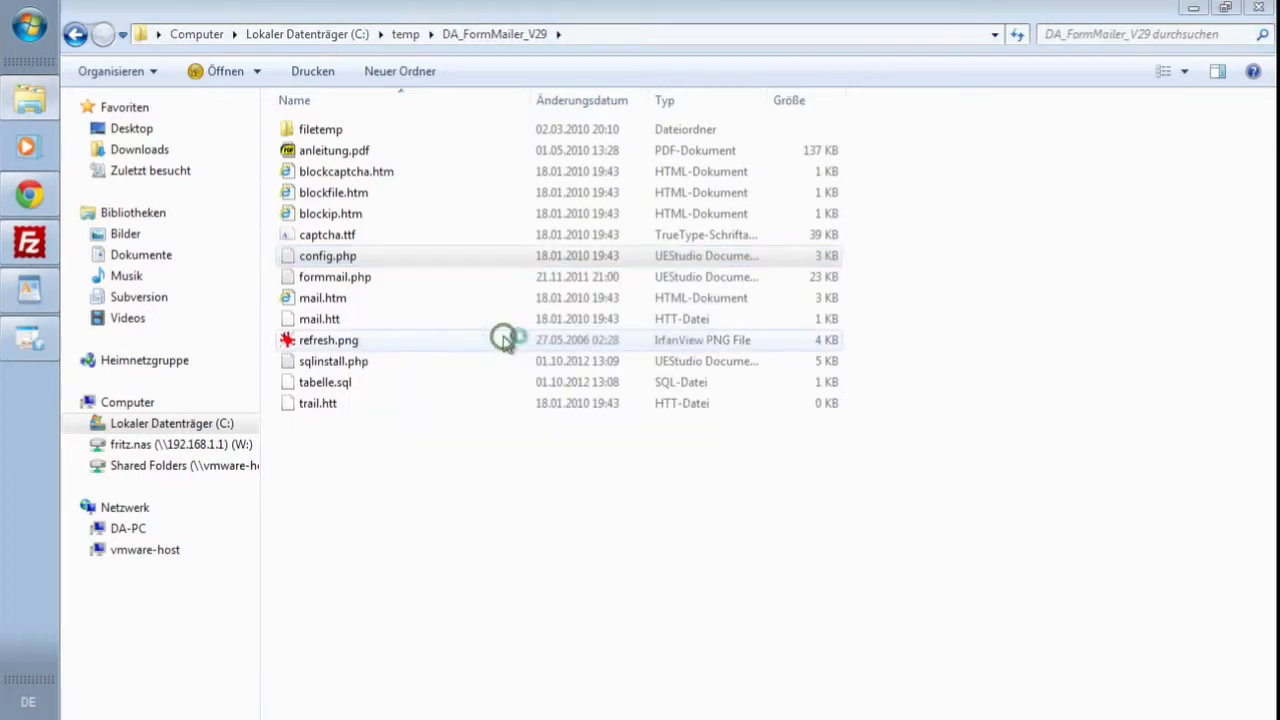
left_click_drag(766, 229, 405, 60)
- Maximize Notepad++ and change $iplock on line 5 from 0 to 1
double_click(418, 55)
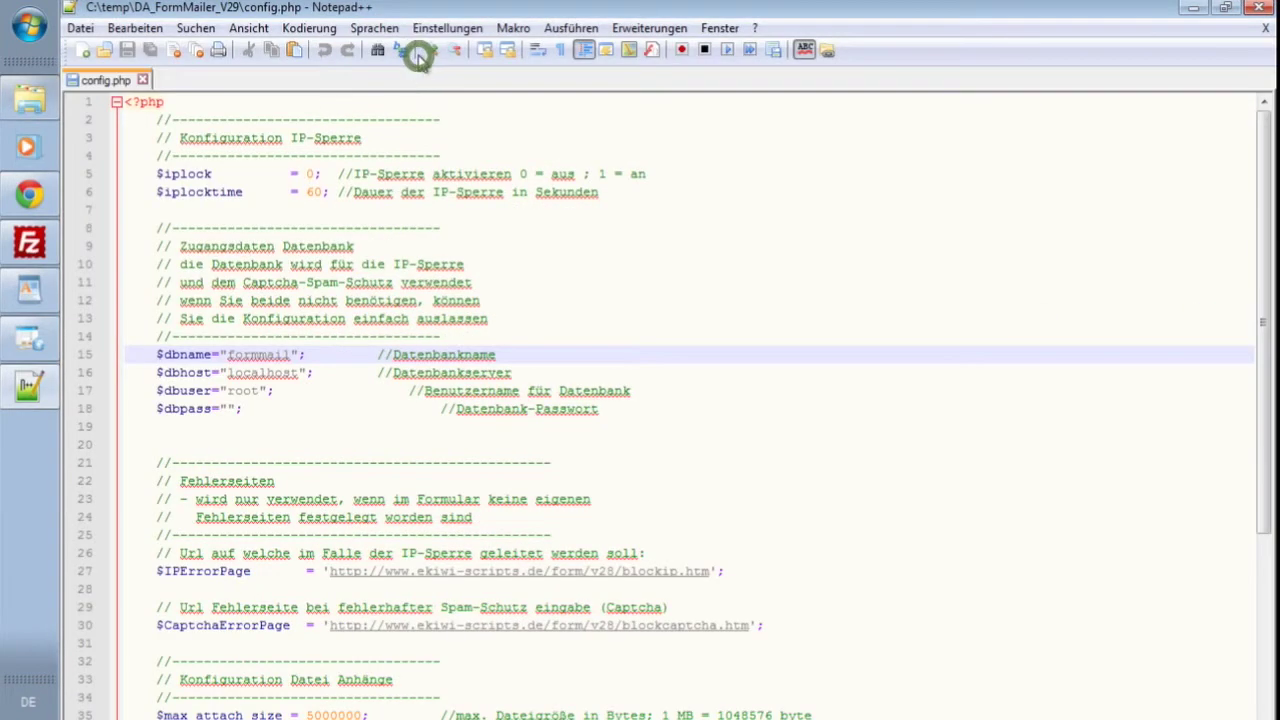
left_click(308, 174)
key("Right")
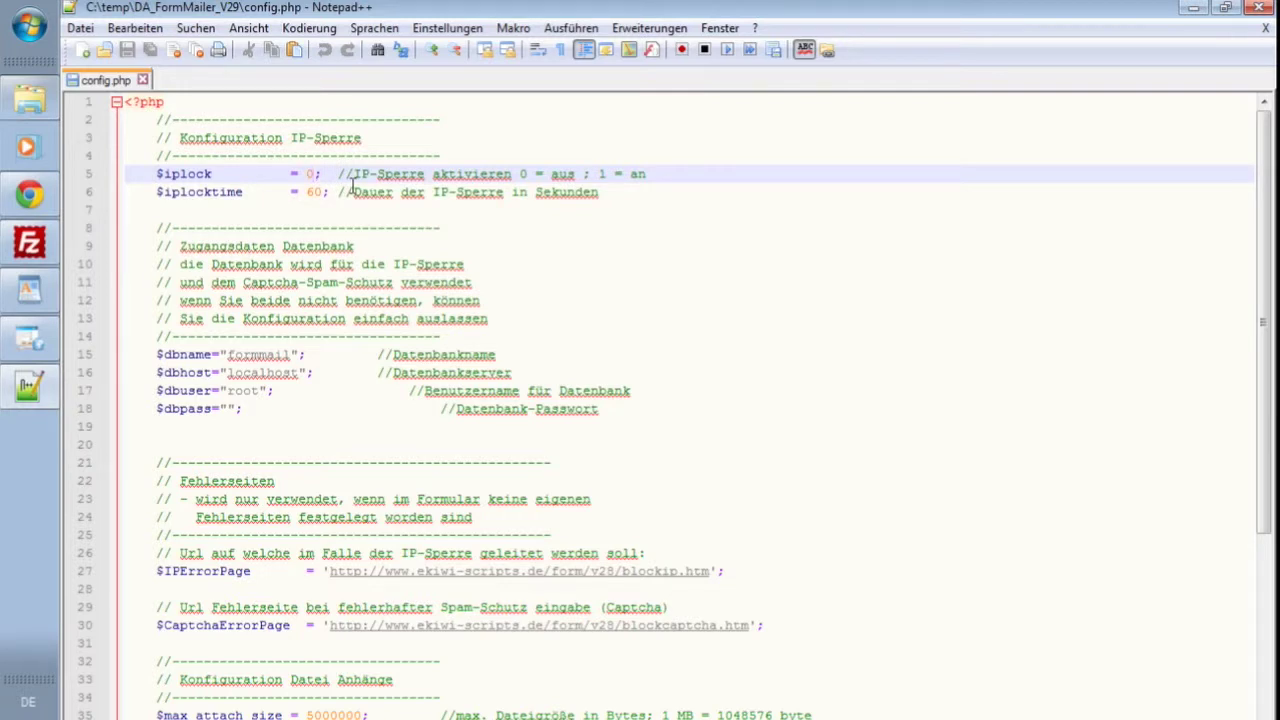
key("BackSpace")
type("1")
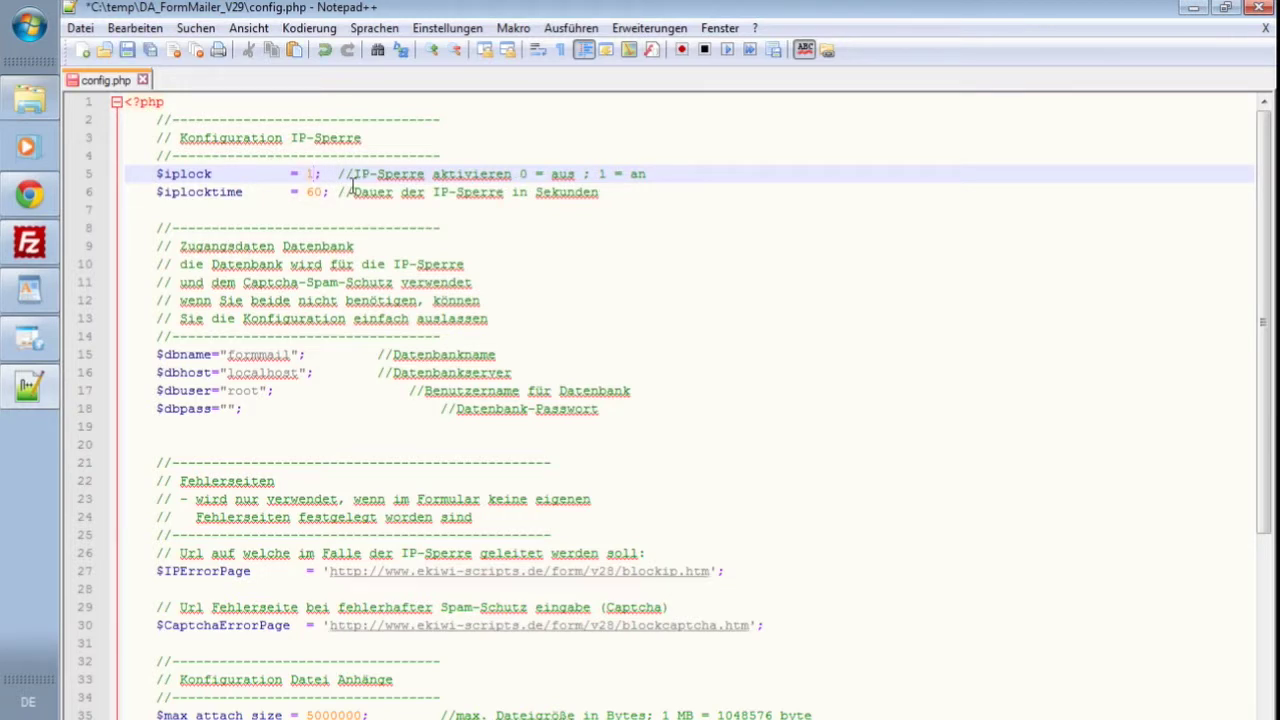
key("Down")
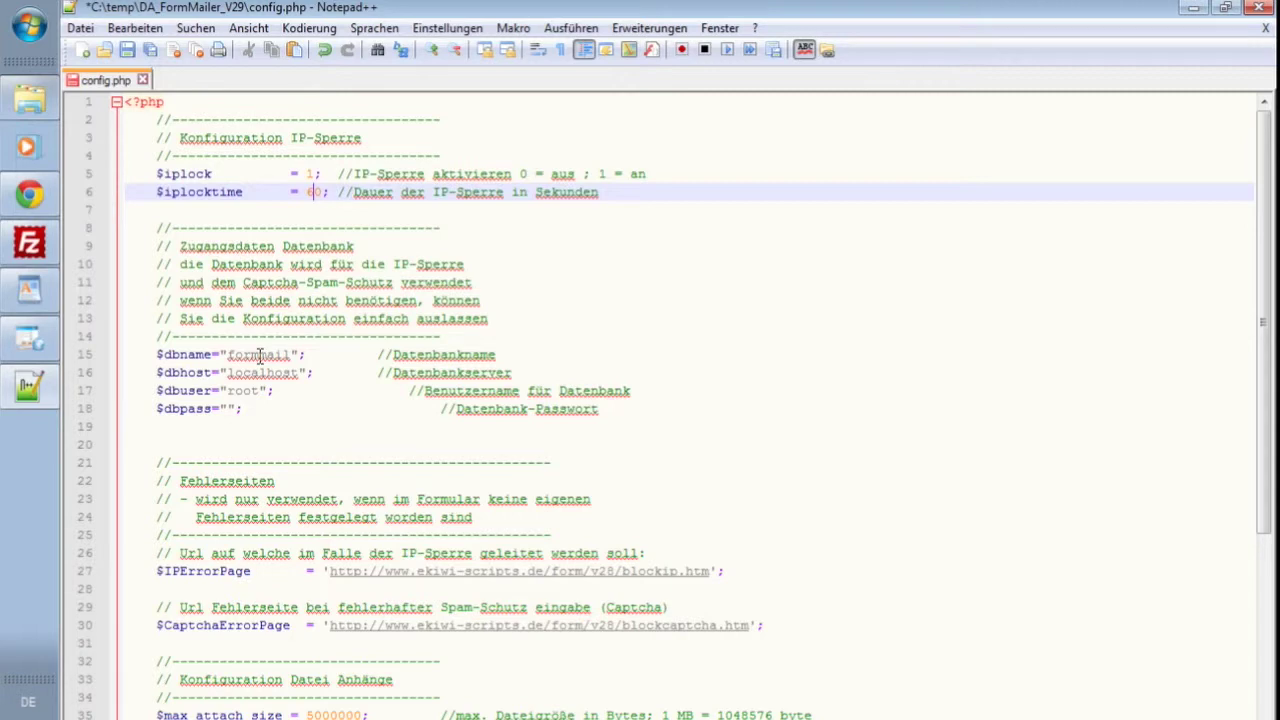
left_click_drag(131, 354, 624, 403)
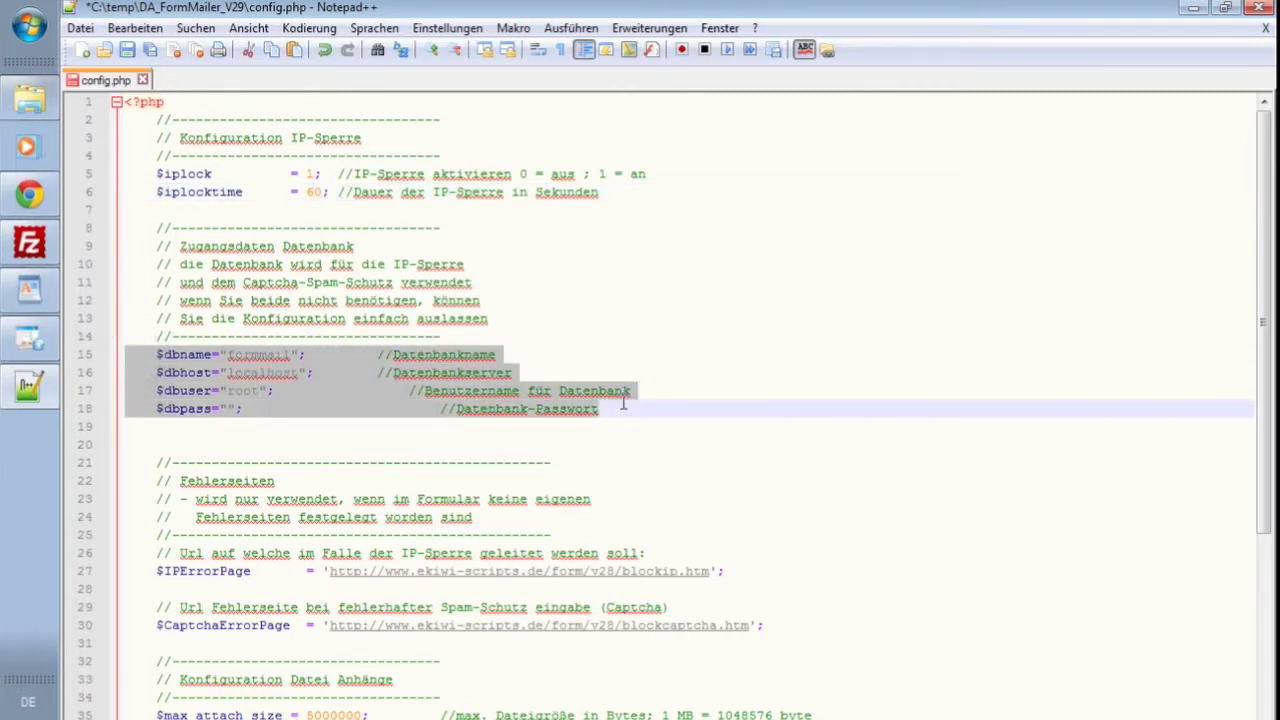
- Enter the database name, database user and database password in config.php
left_click(366, 391)
double_click(265, 357)
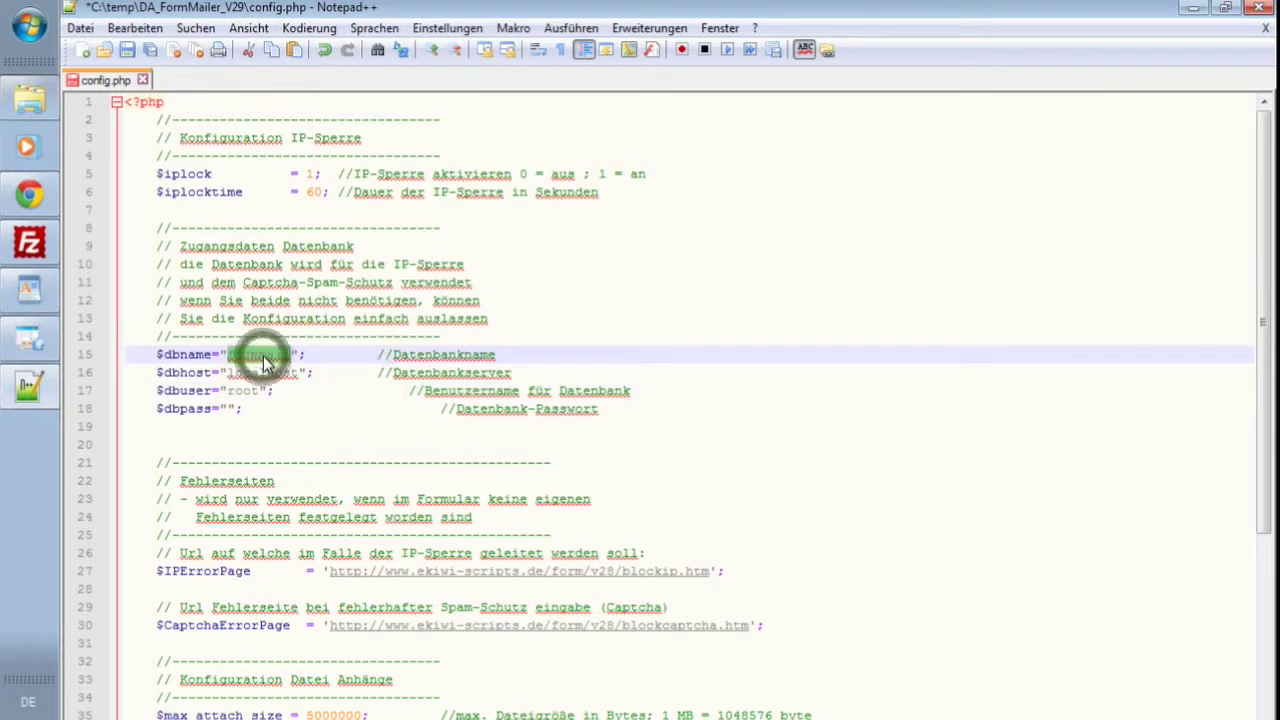
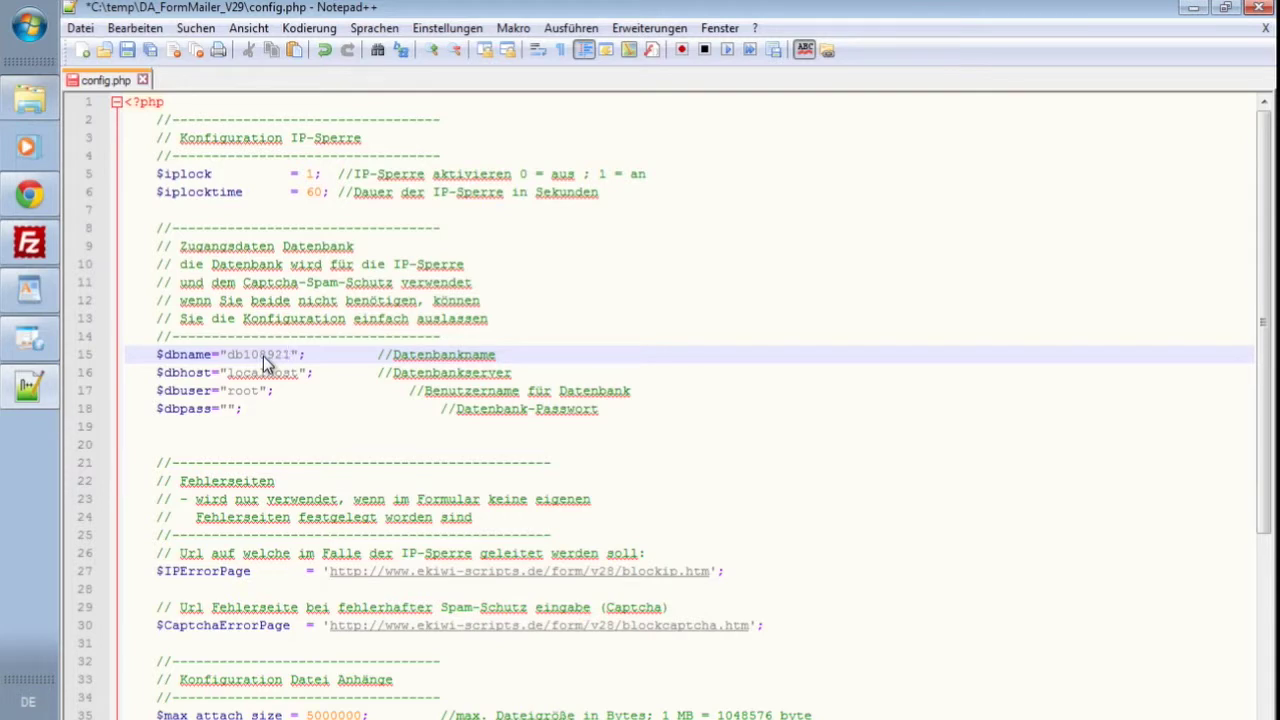
key("Down")
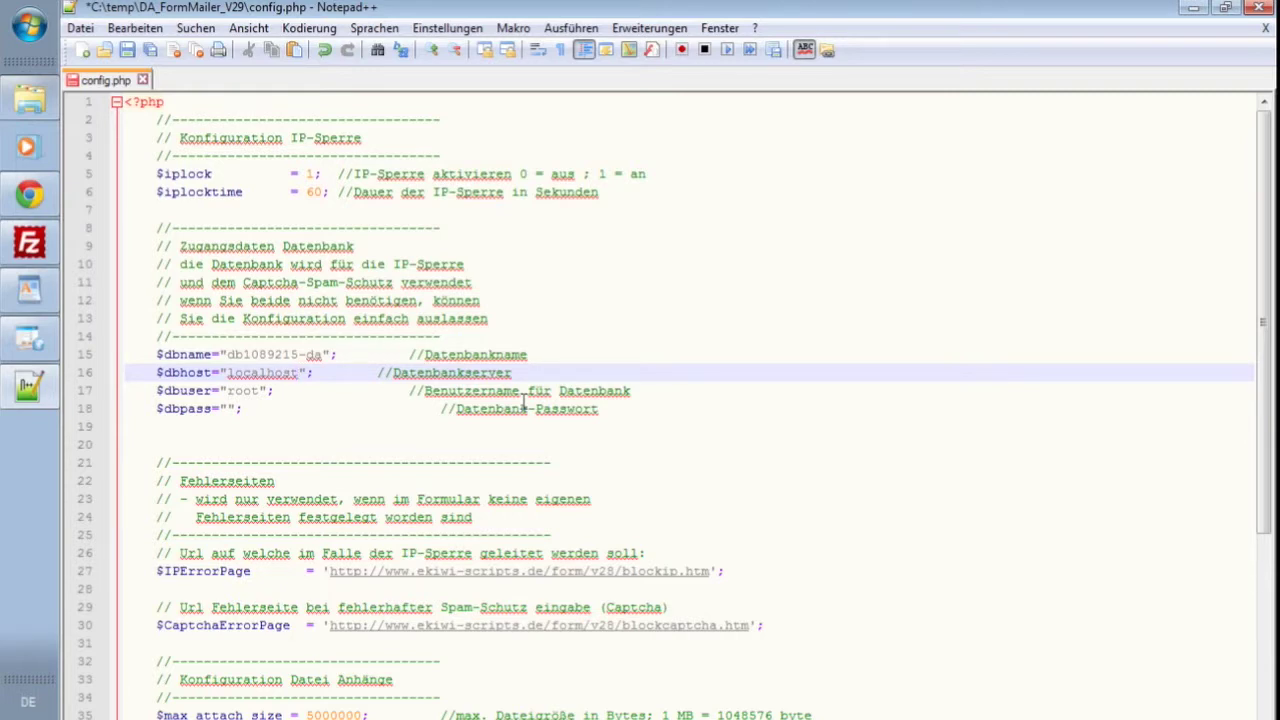
key("Down")
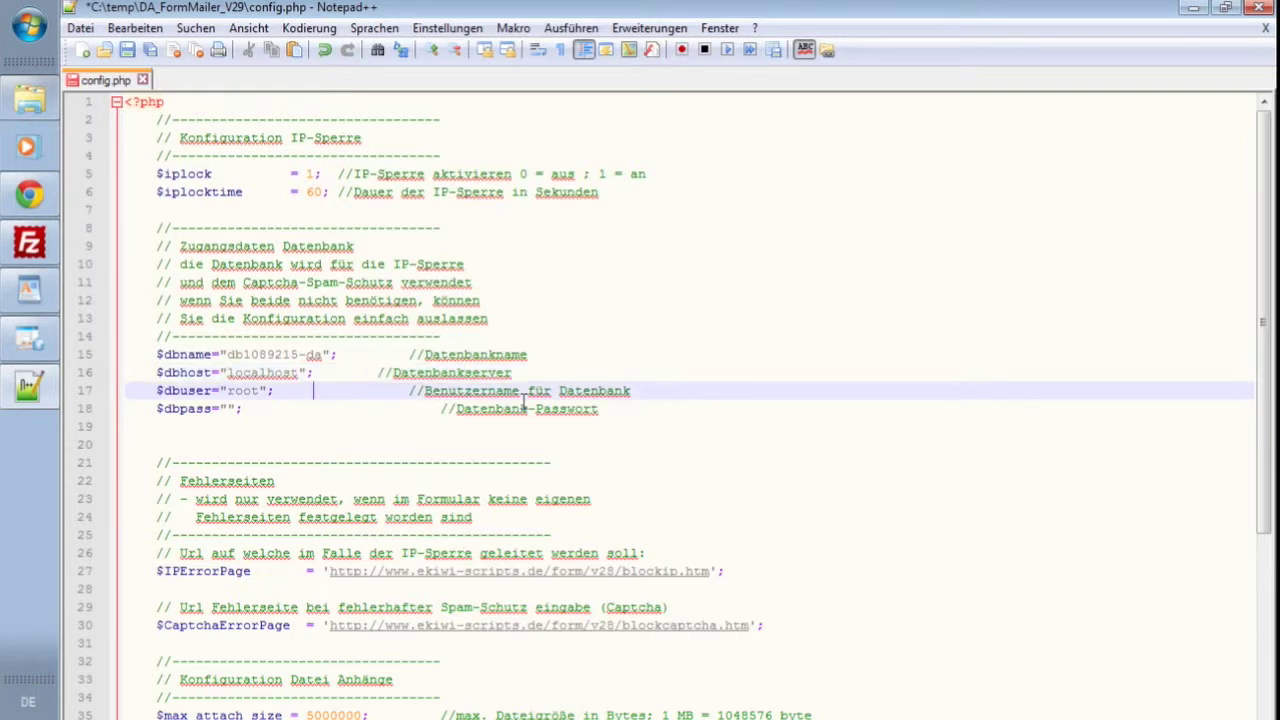
key("Left")
key("shift+Left")
key("shift+Left")
key("shift+Left")
key("shift+Left")
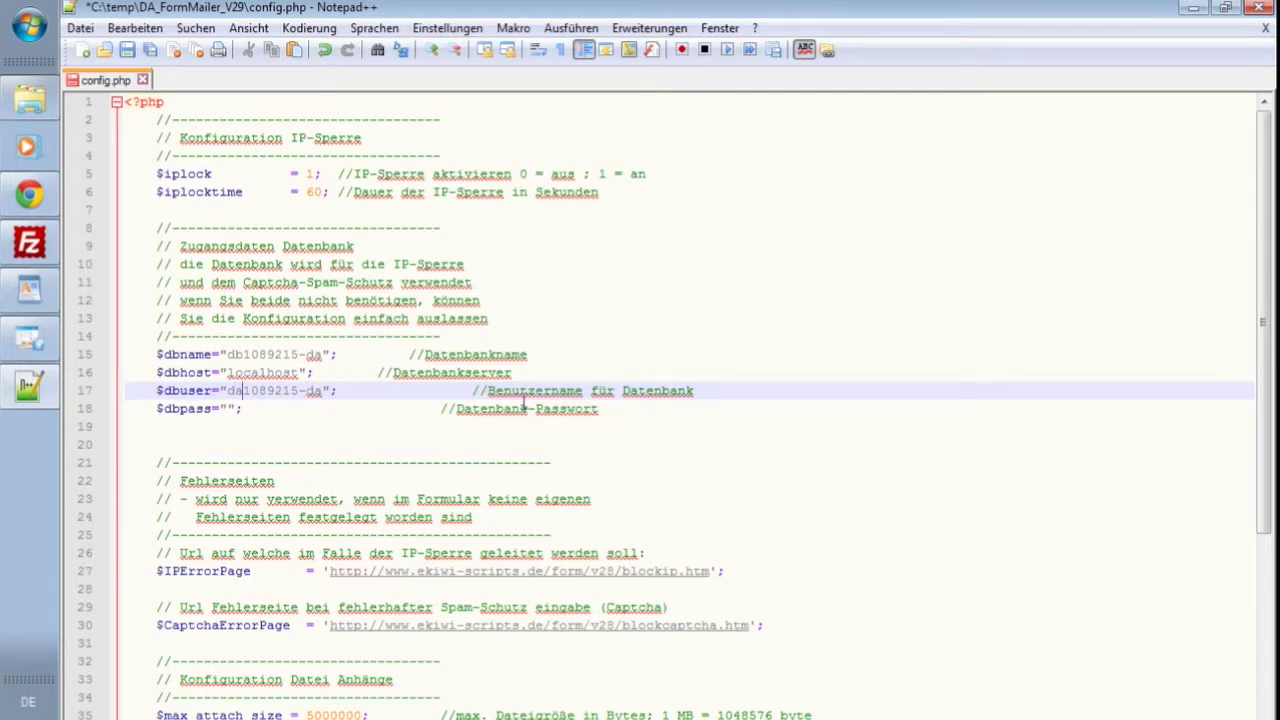
key("Down")
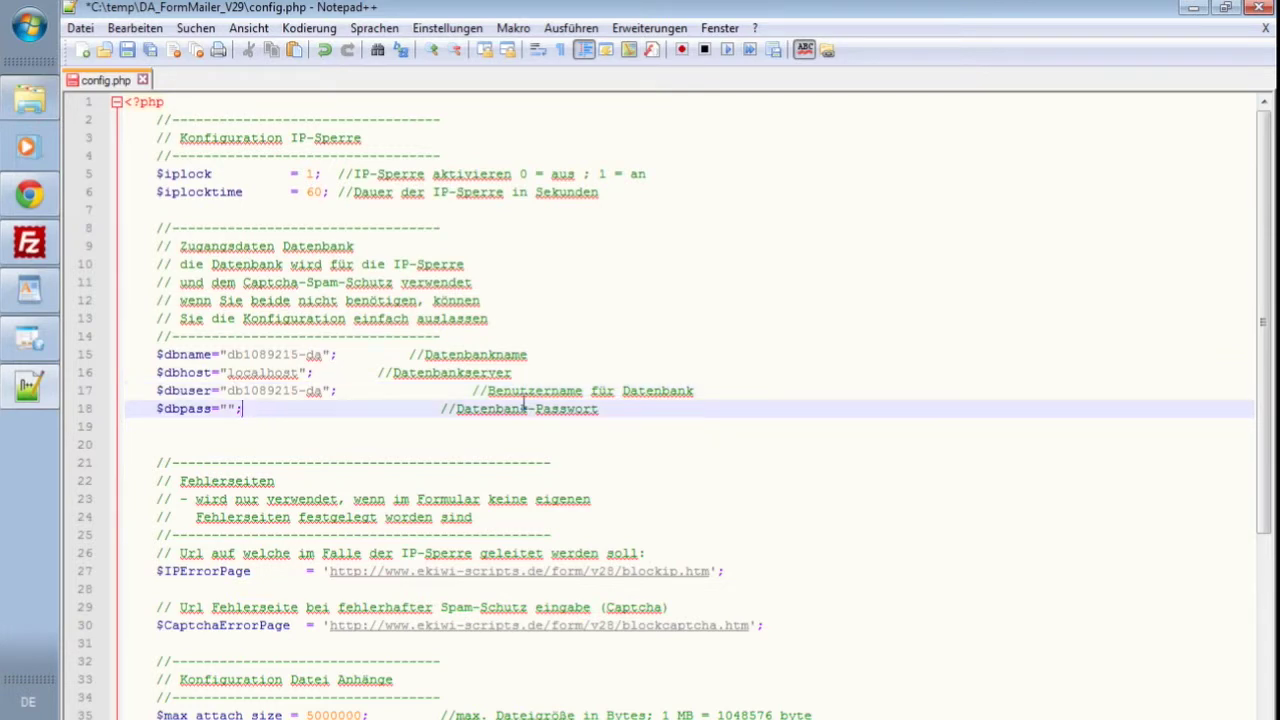
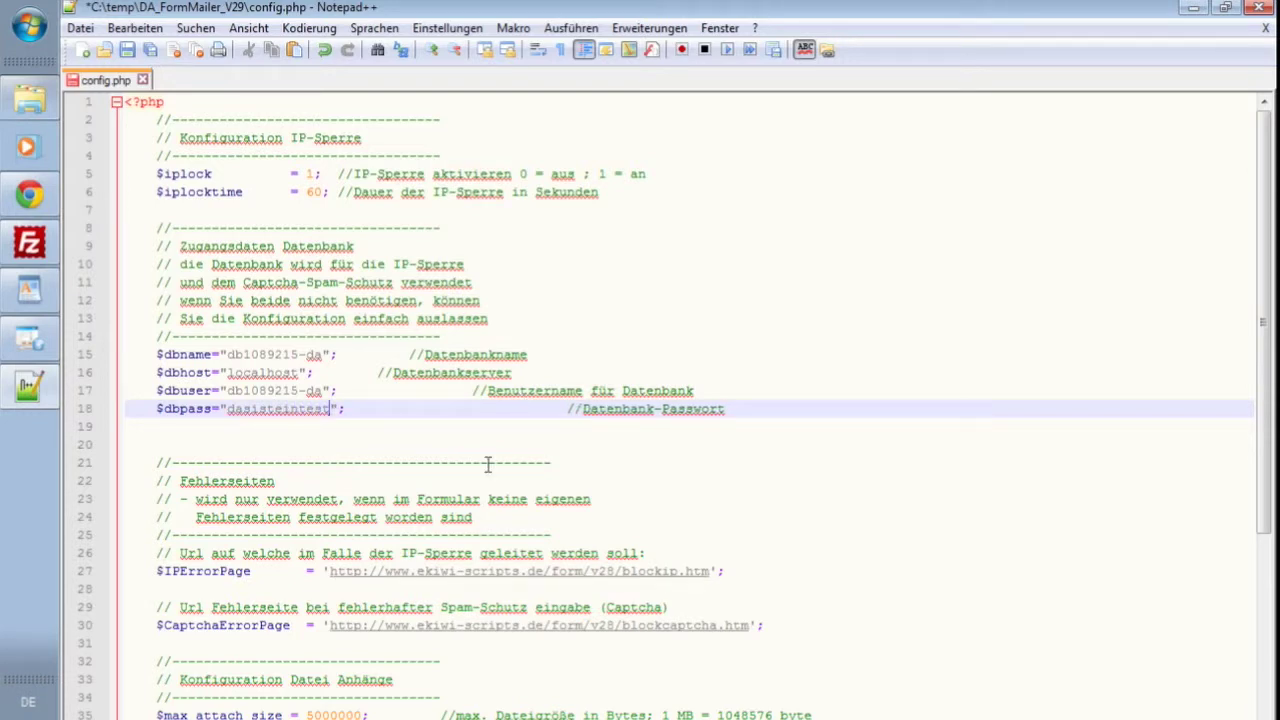
- Save config.php with Ctrl+S and close Notepad++
scroll(481, 467, "down", 1)
scroll(481, 467, "down", 2)
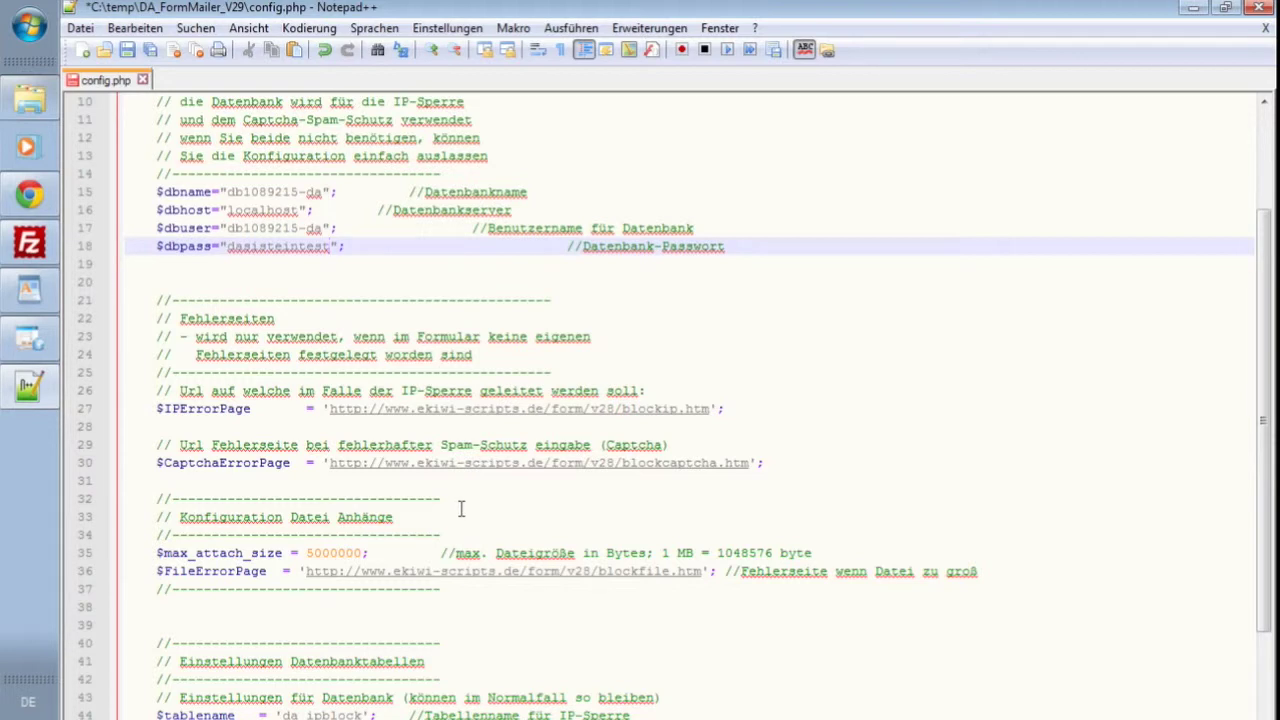
scroll(460, 506, "up", 3)
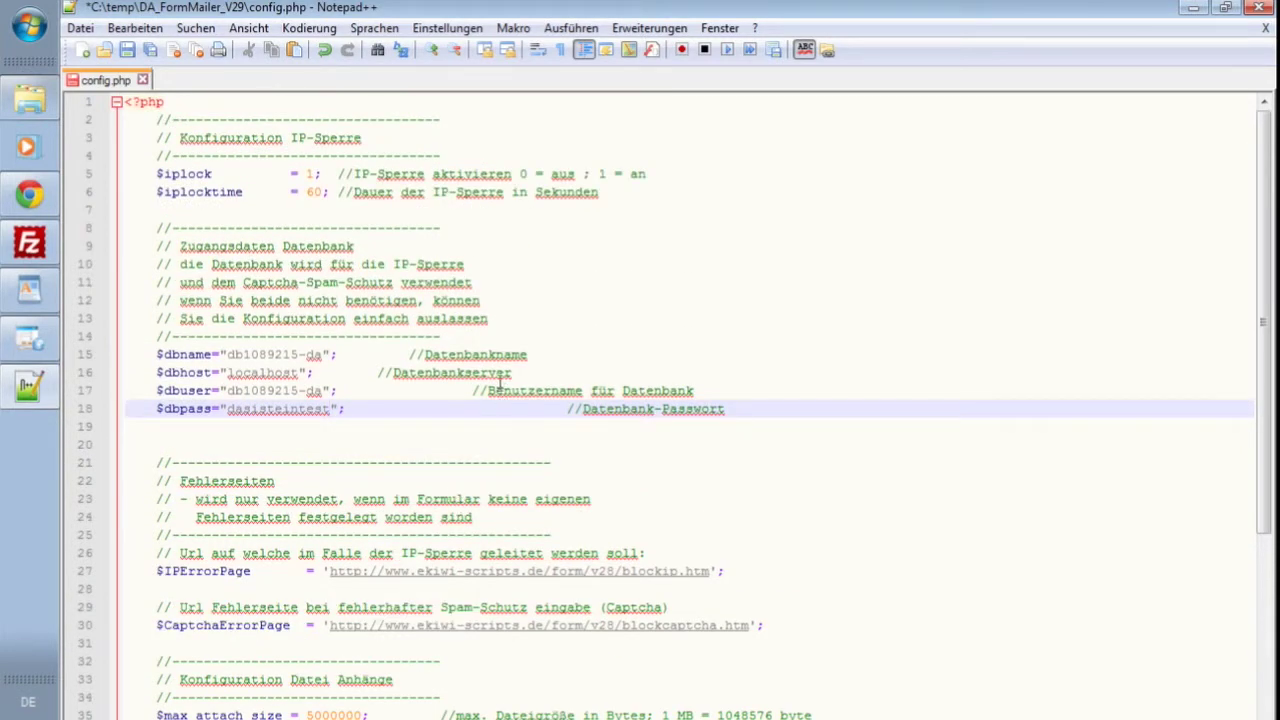
left_click(541, 354)
key("ctrl+s")
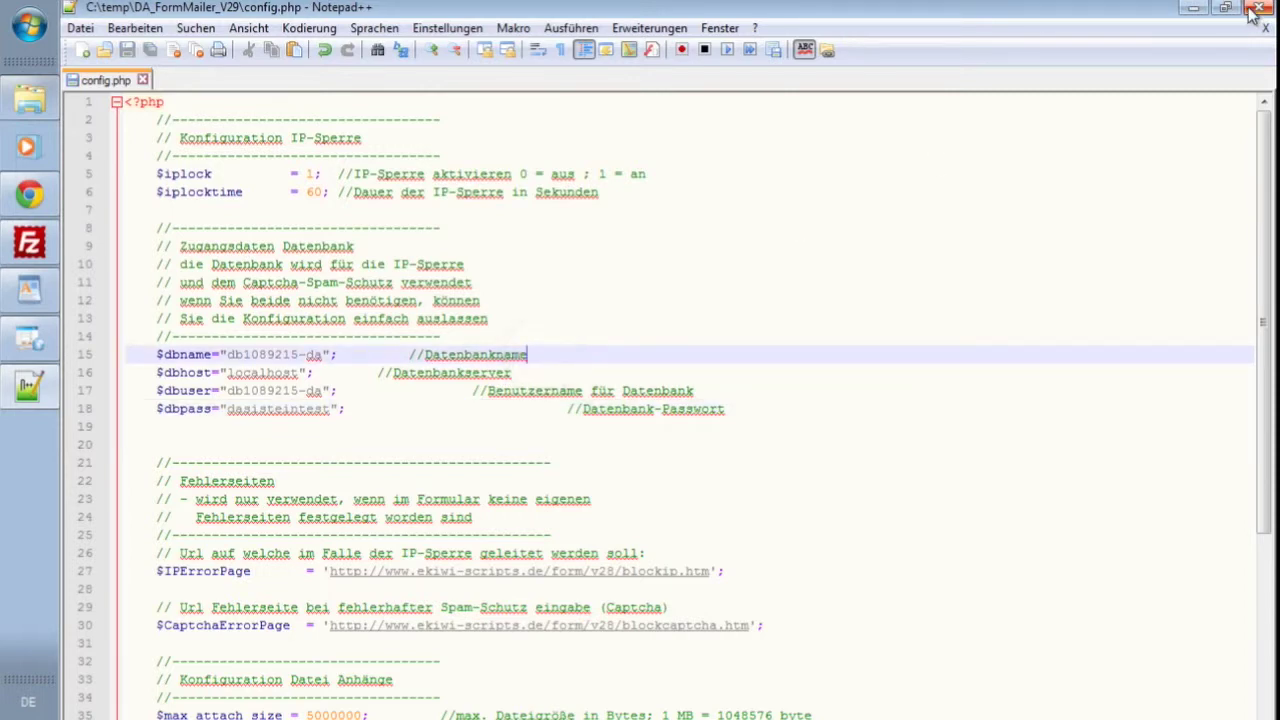
left_click(1257, 10)
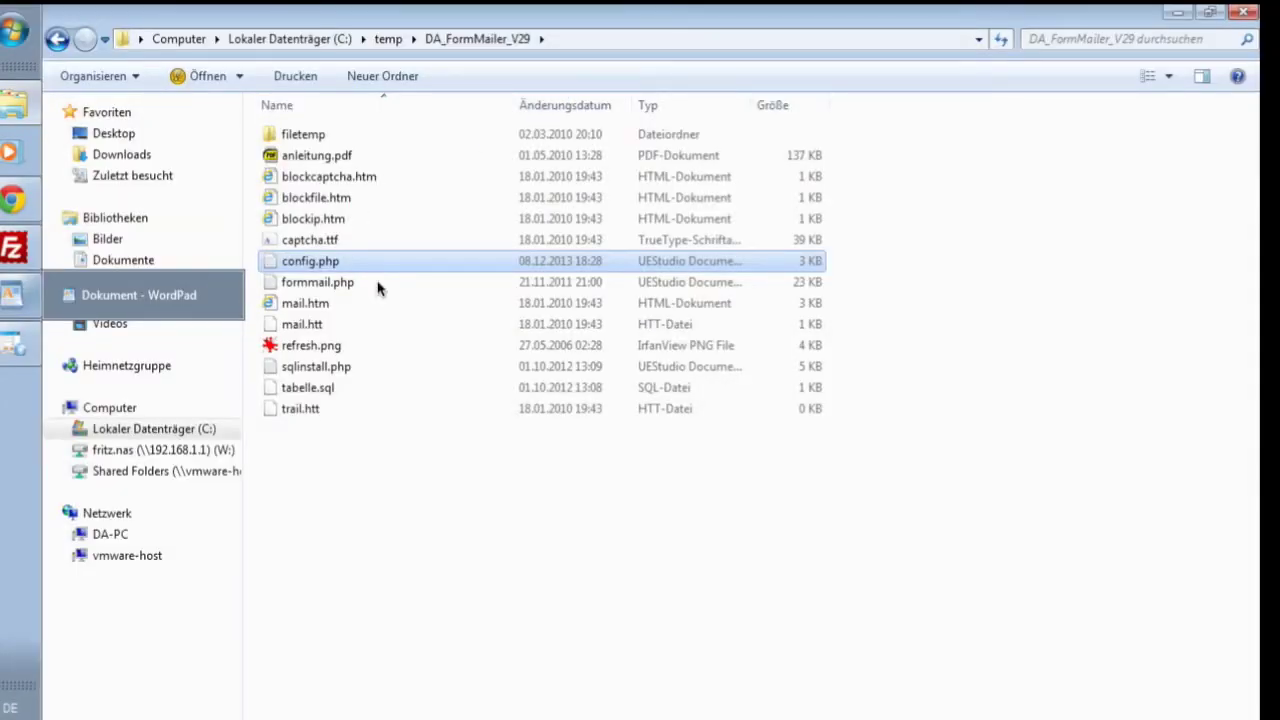
- Connect FileZilla to the saved eKiwi.de site from the Site Manager list
left_click(22, 252)
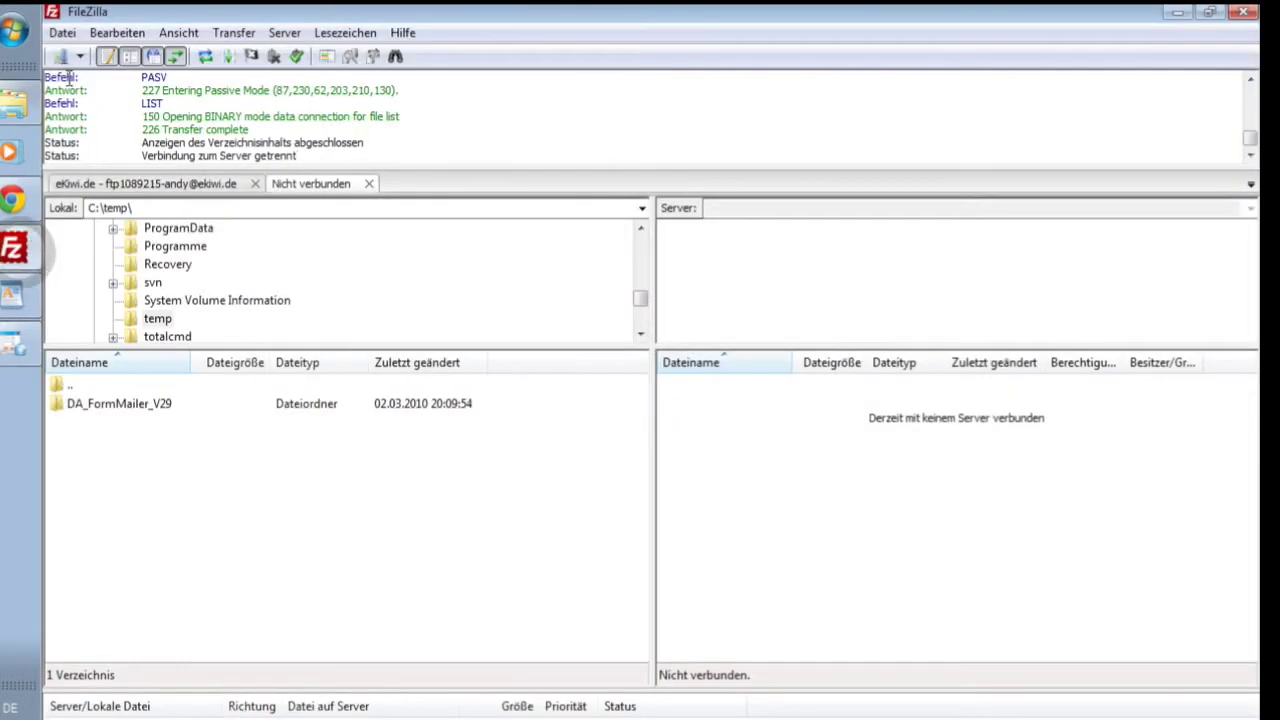
left_click(80, 58)
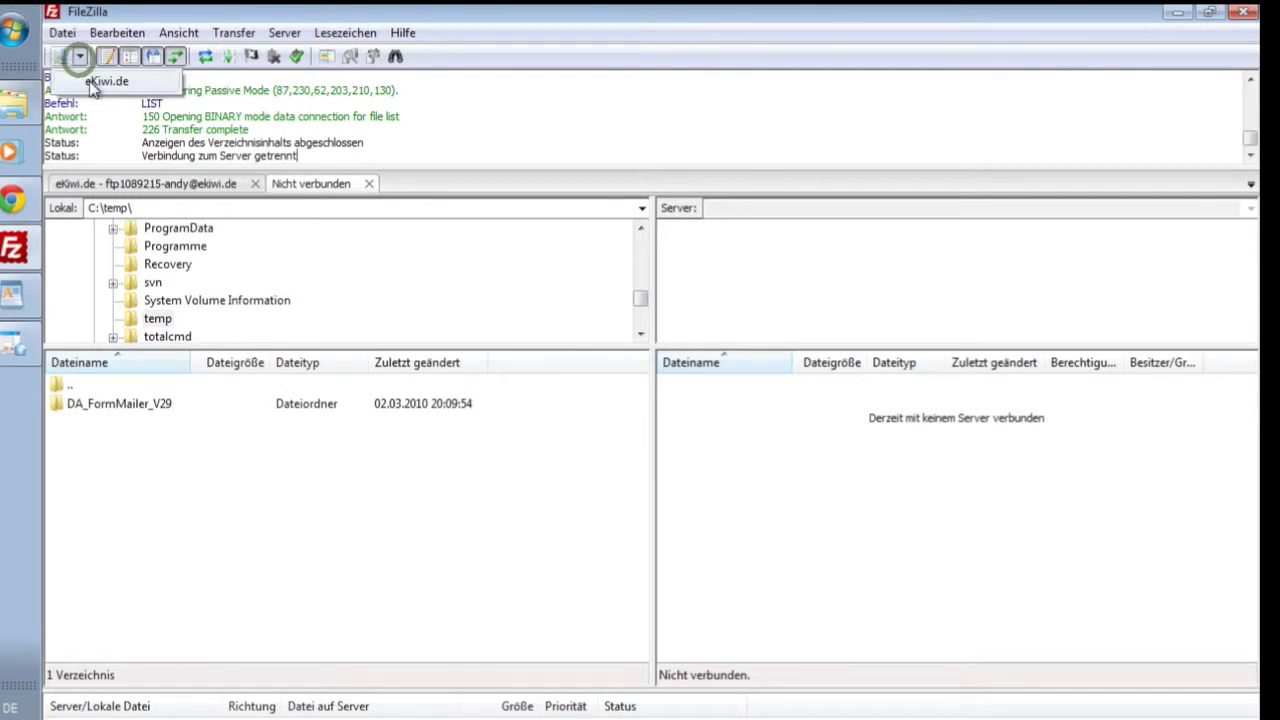
left_click(150, 88)
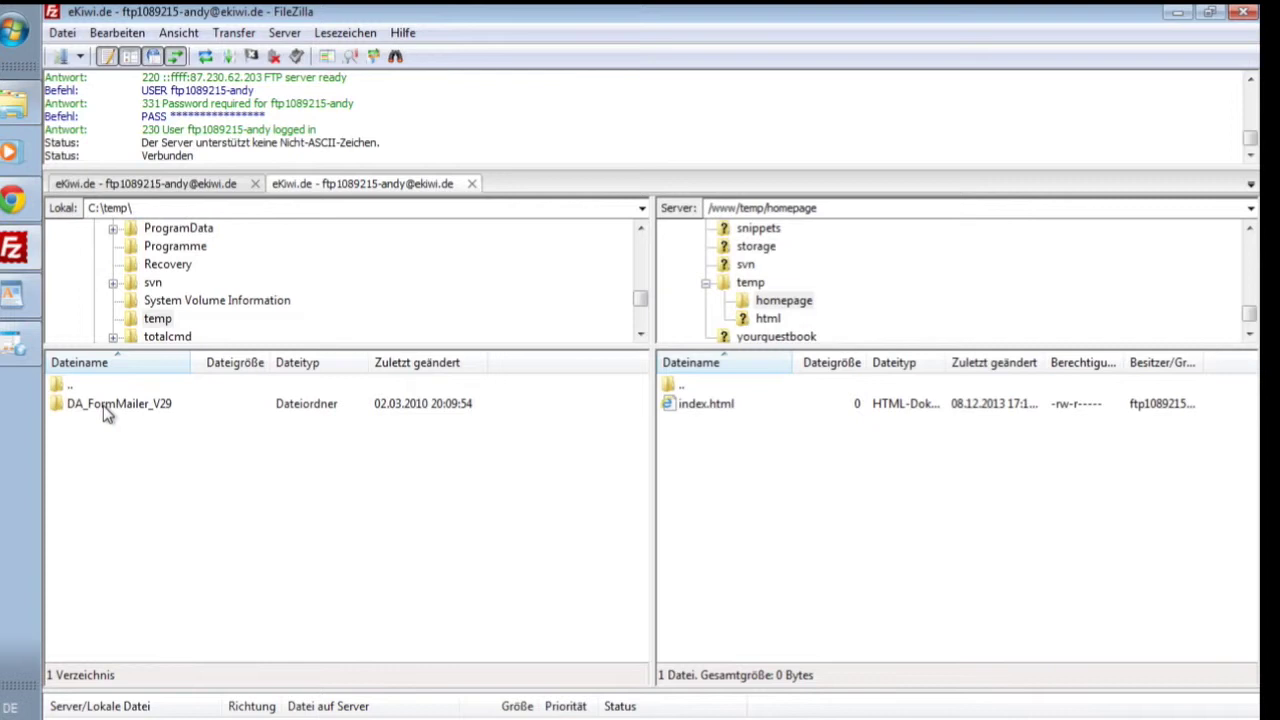
- Create the remote folder formmail under /www/temp/homepage, and a v29 folder inside it
right_click(708, 493)
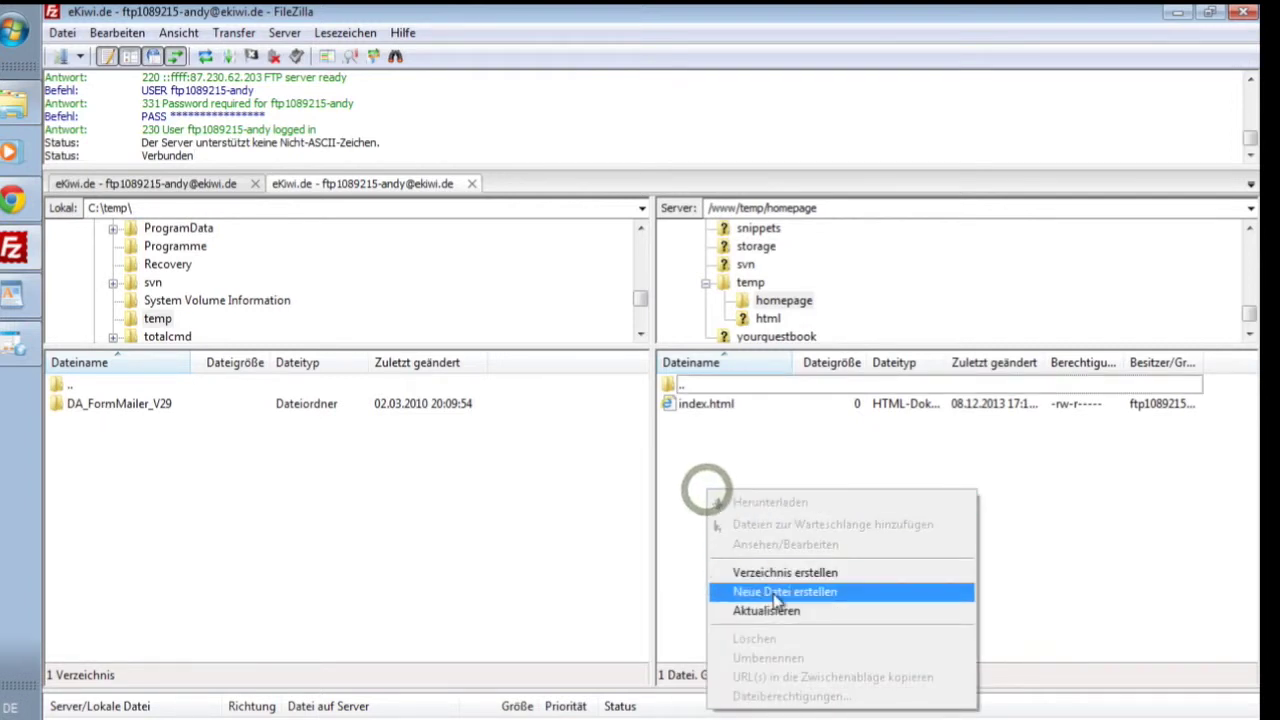
left_click(785, 573)
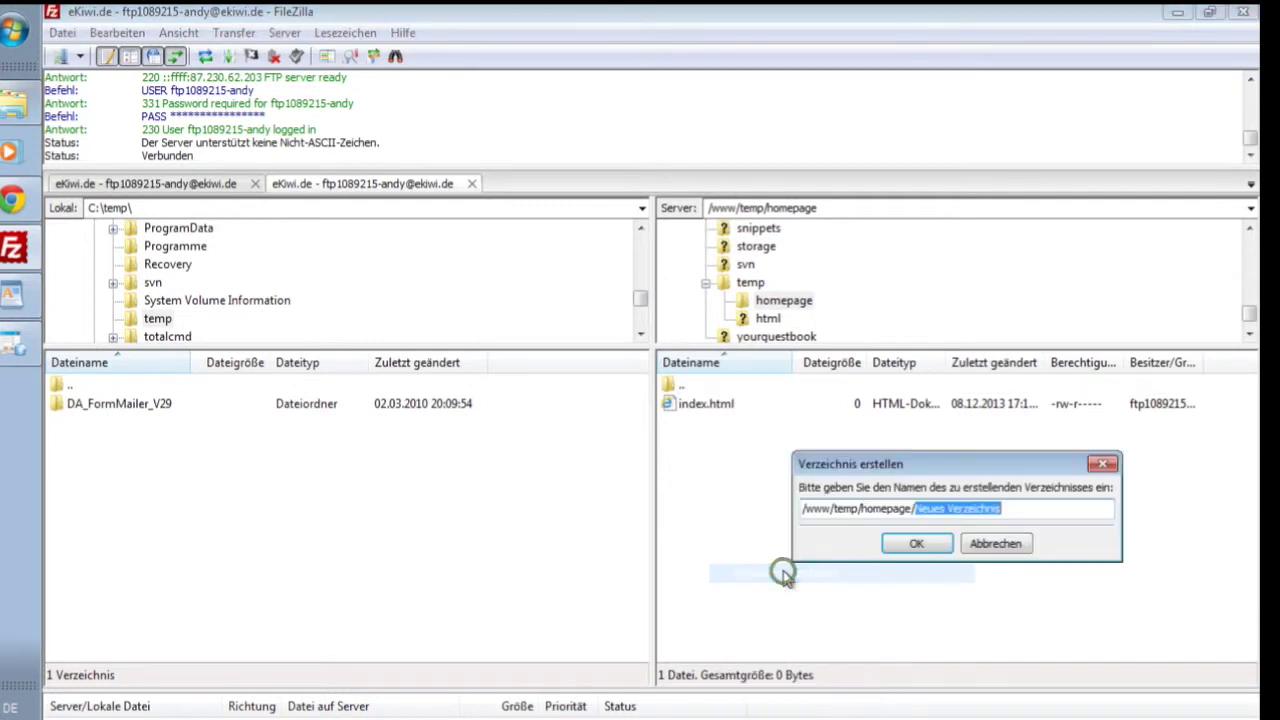
type("formmail")
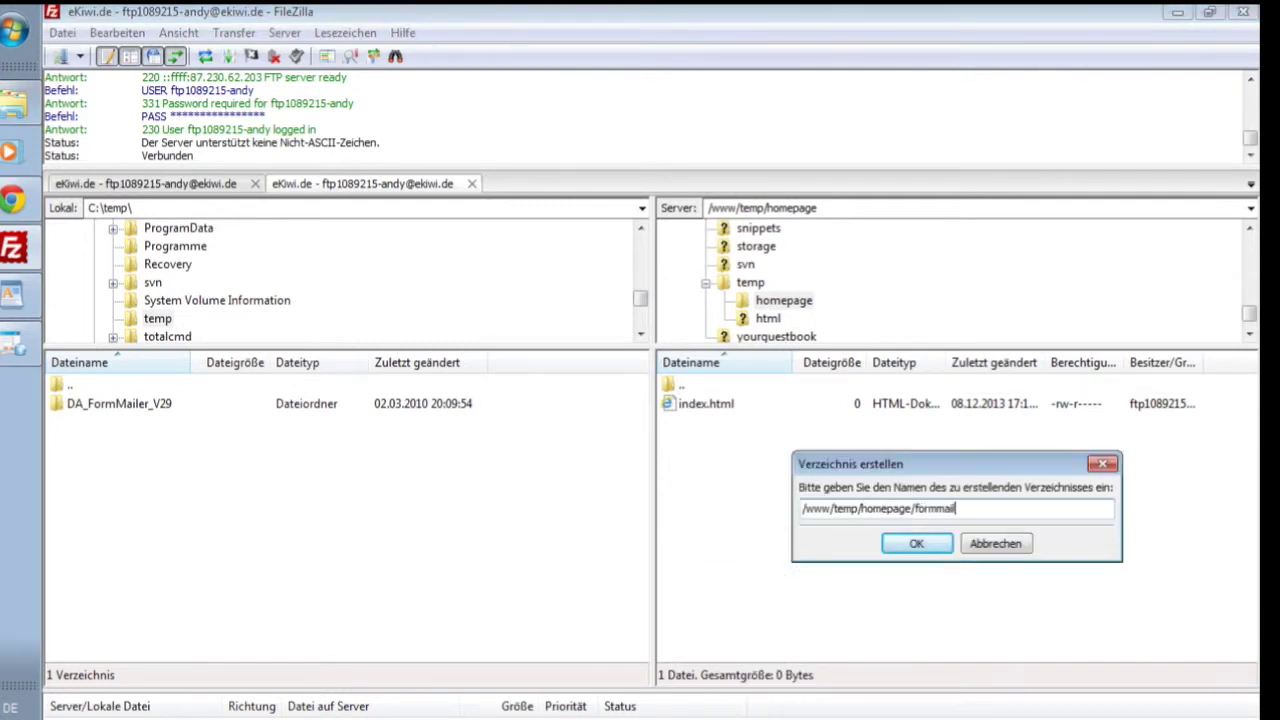
key("Return")
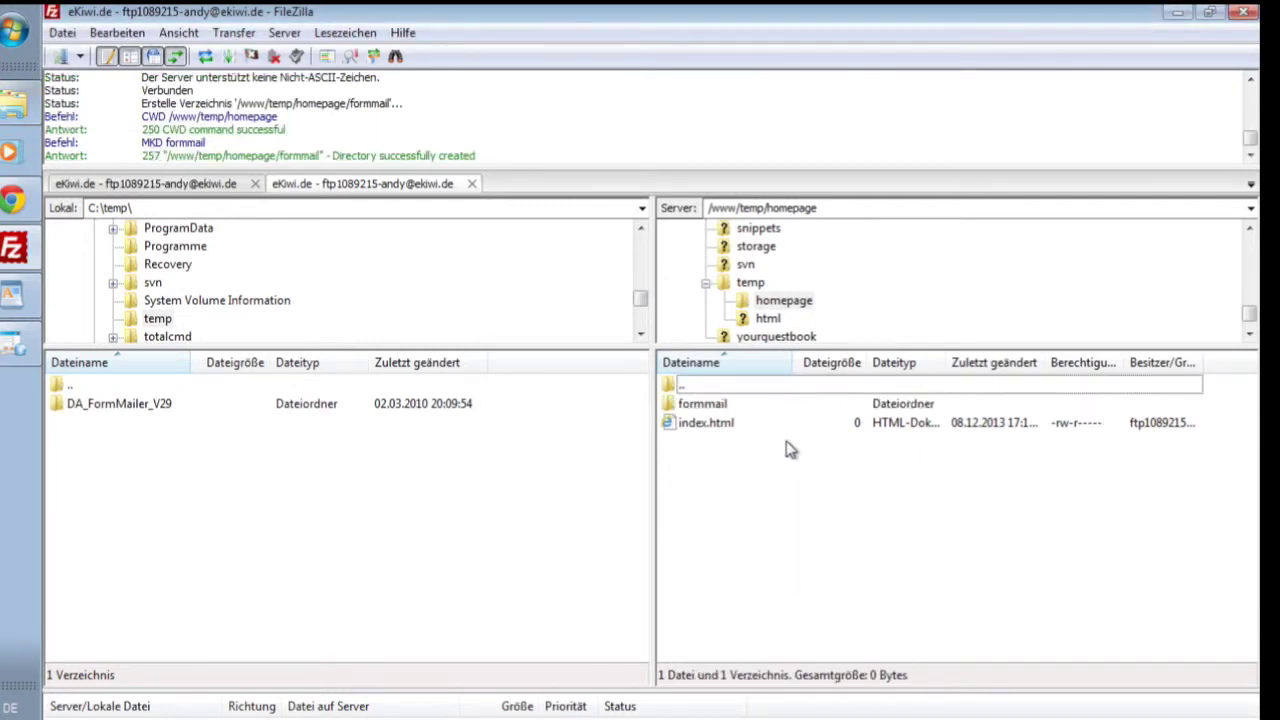
double_click(726, 407)
right_click(701, 487)
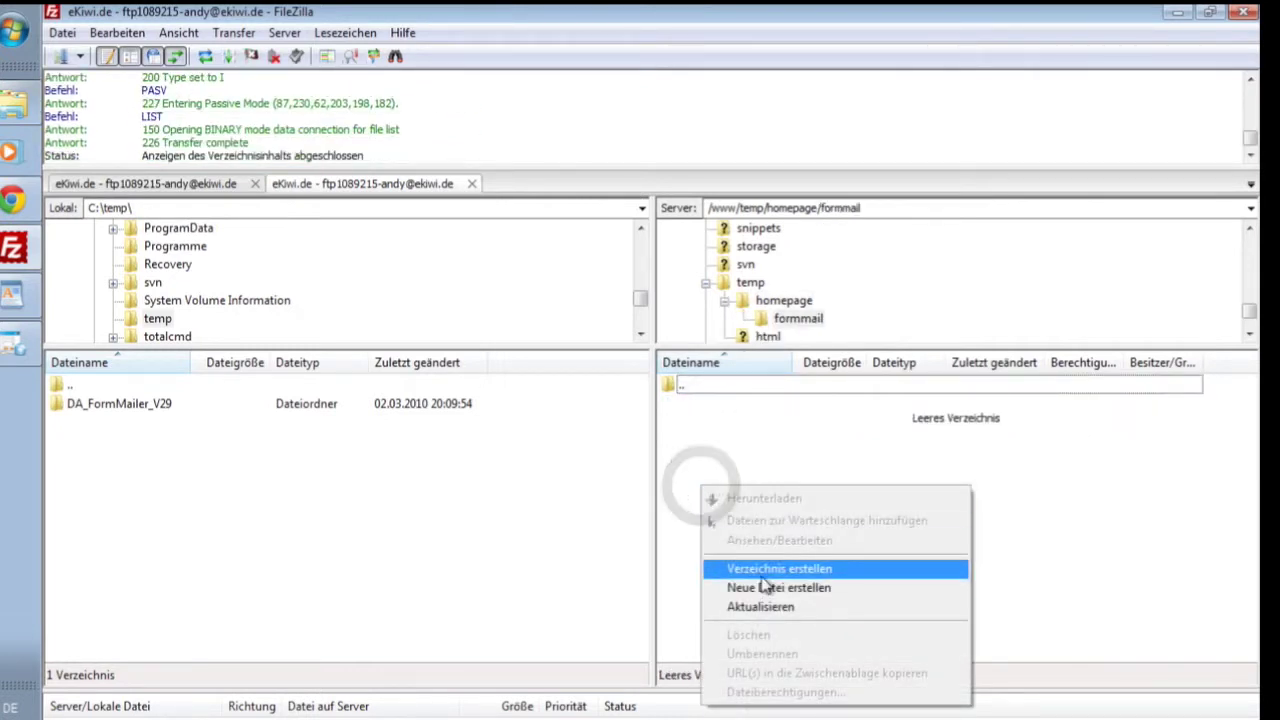
left_click(768, 569)
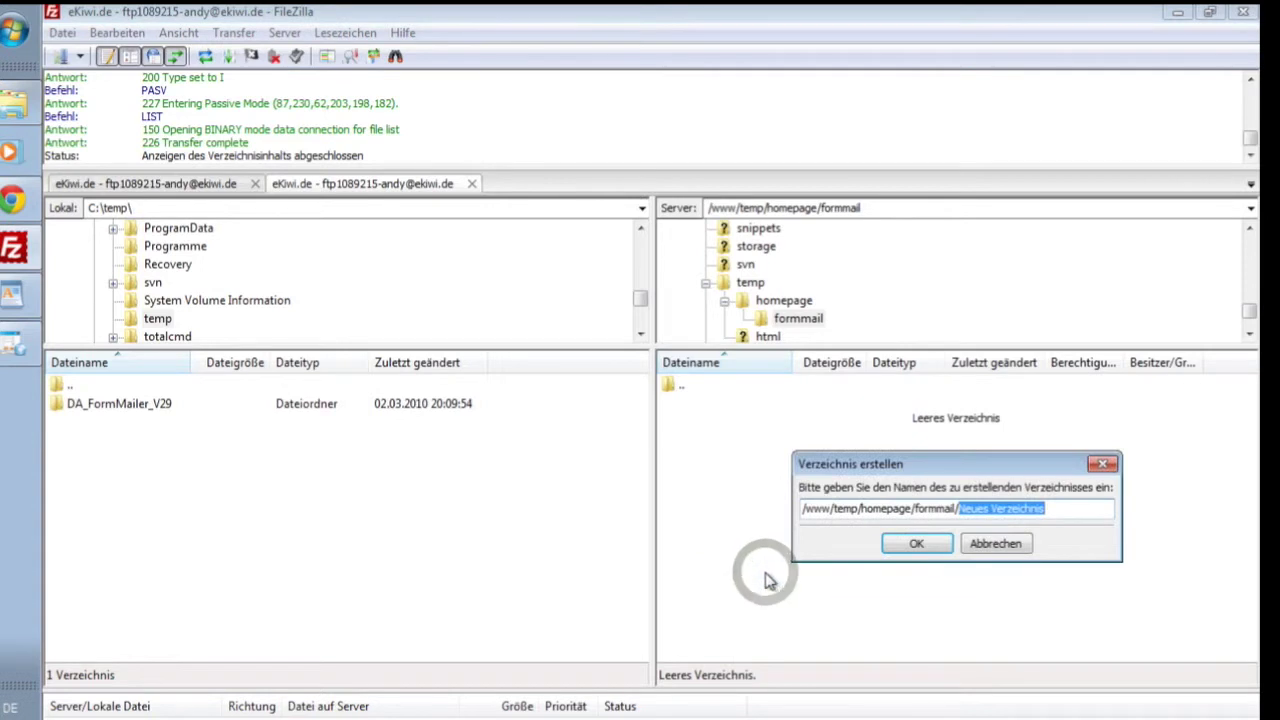
type("v29")
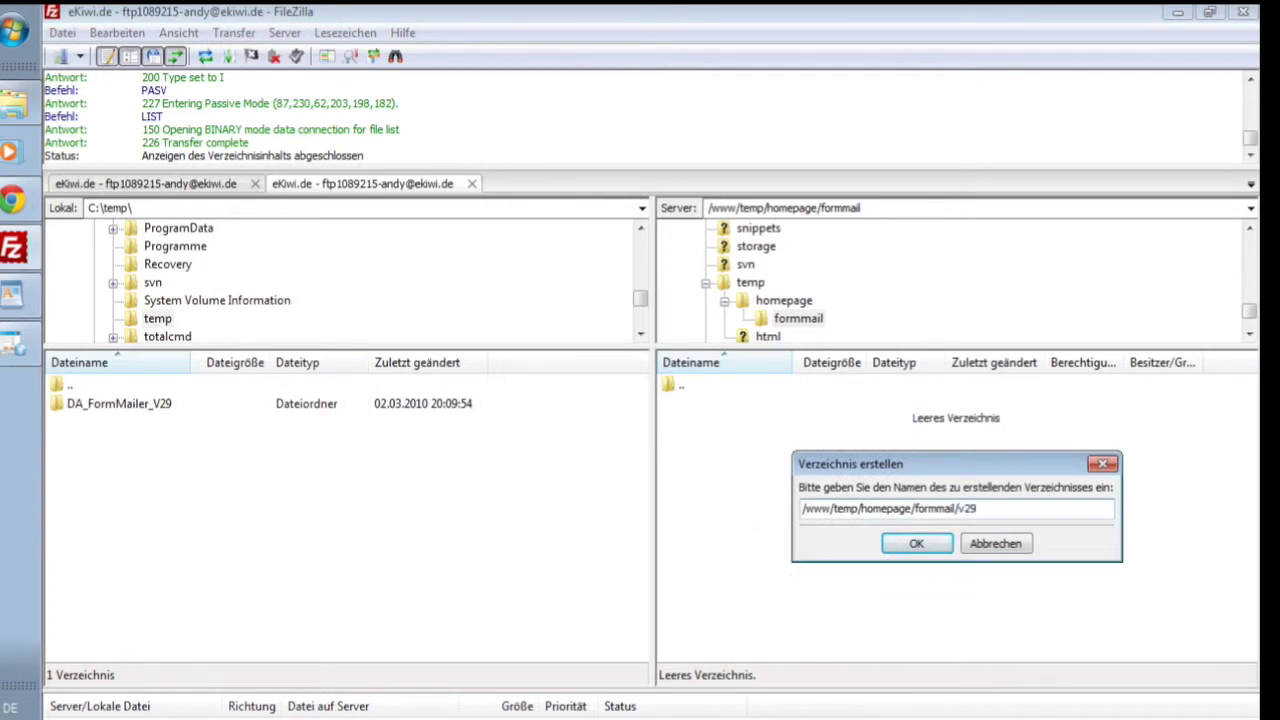
key("Return")
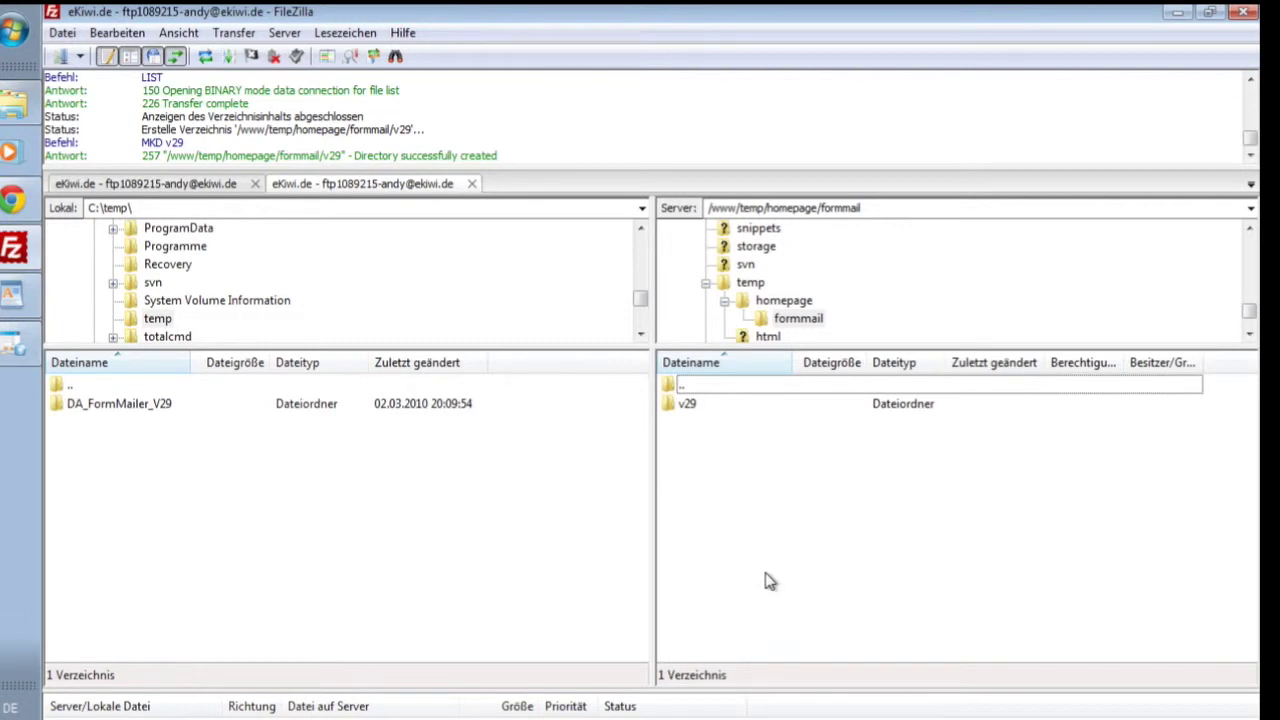
- Upload all local DA_FormMailer_V29 items, filetemp through trail.htt, into the server's v29 folder
left_click(98, 406)
double_click(98, 406)
left_click(90, 403)
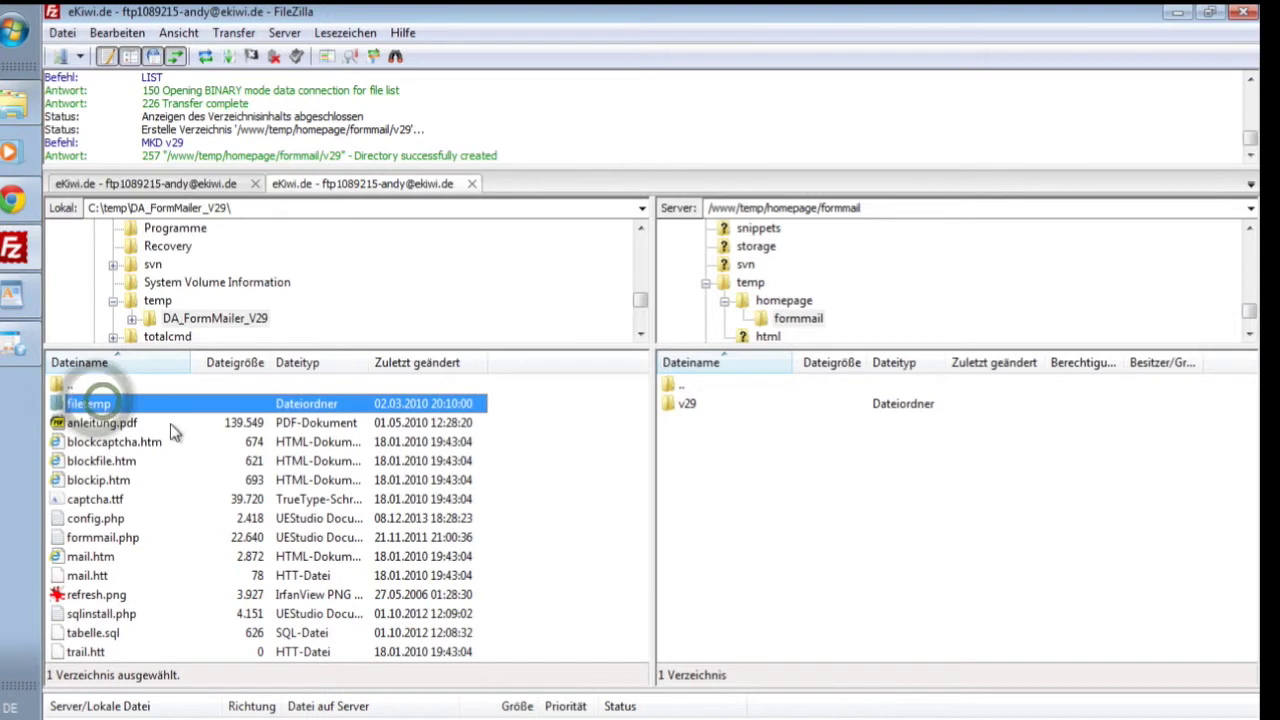
left_click(88, 651, "shift")
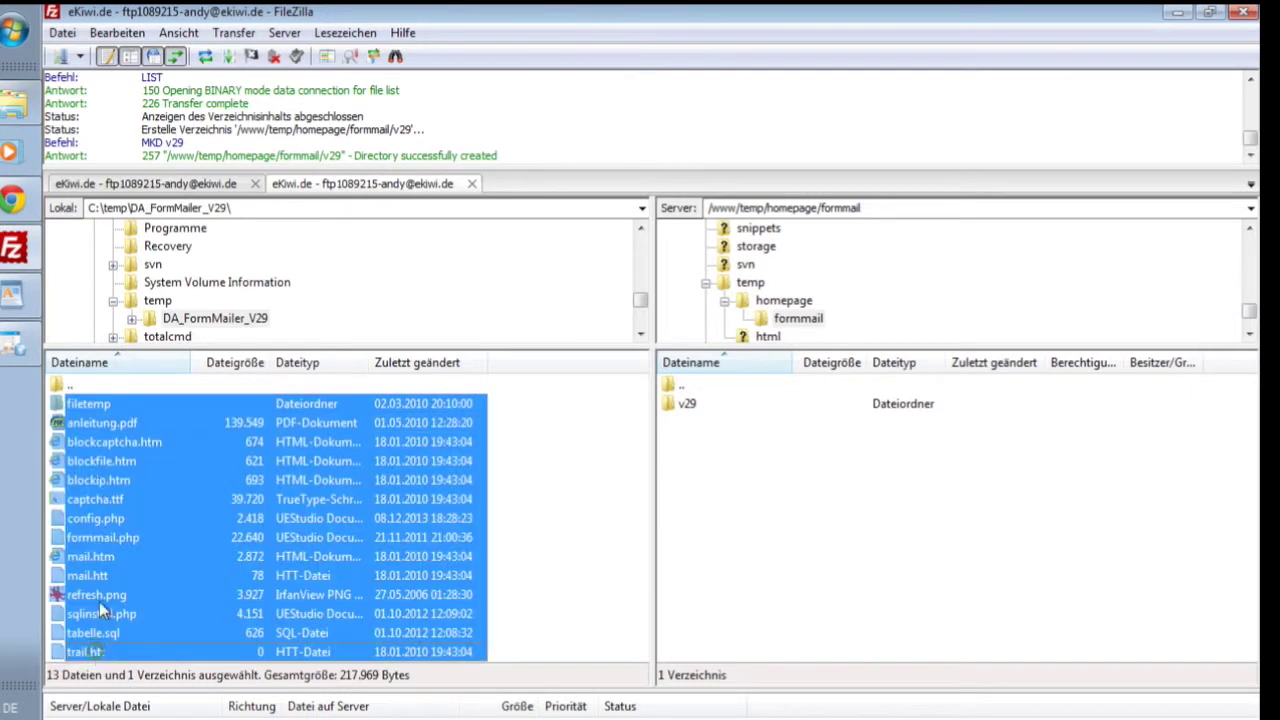
left_click_drag(95, 455, 698, 414)
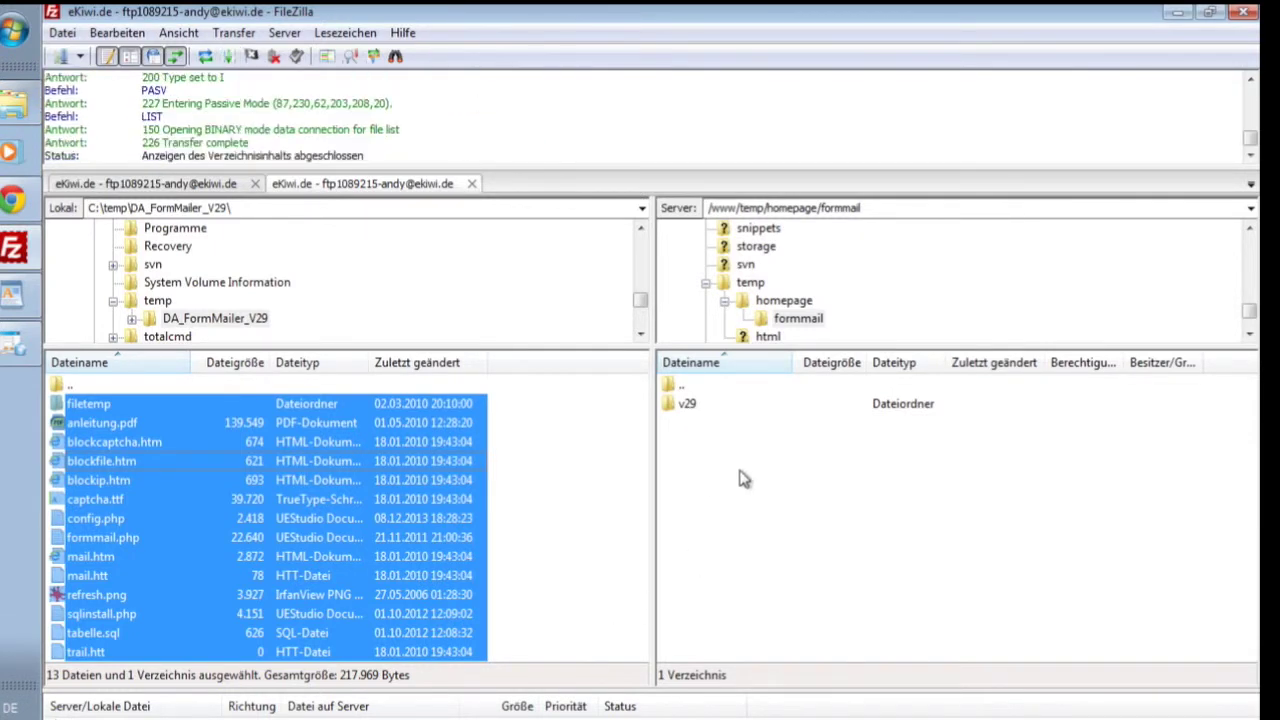
double_click(690, 405)
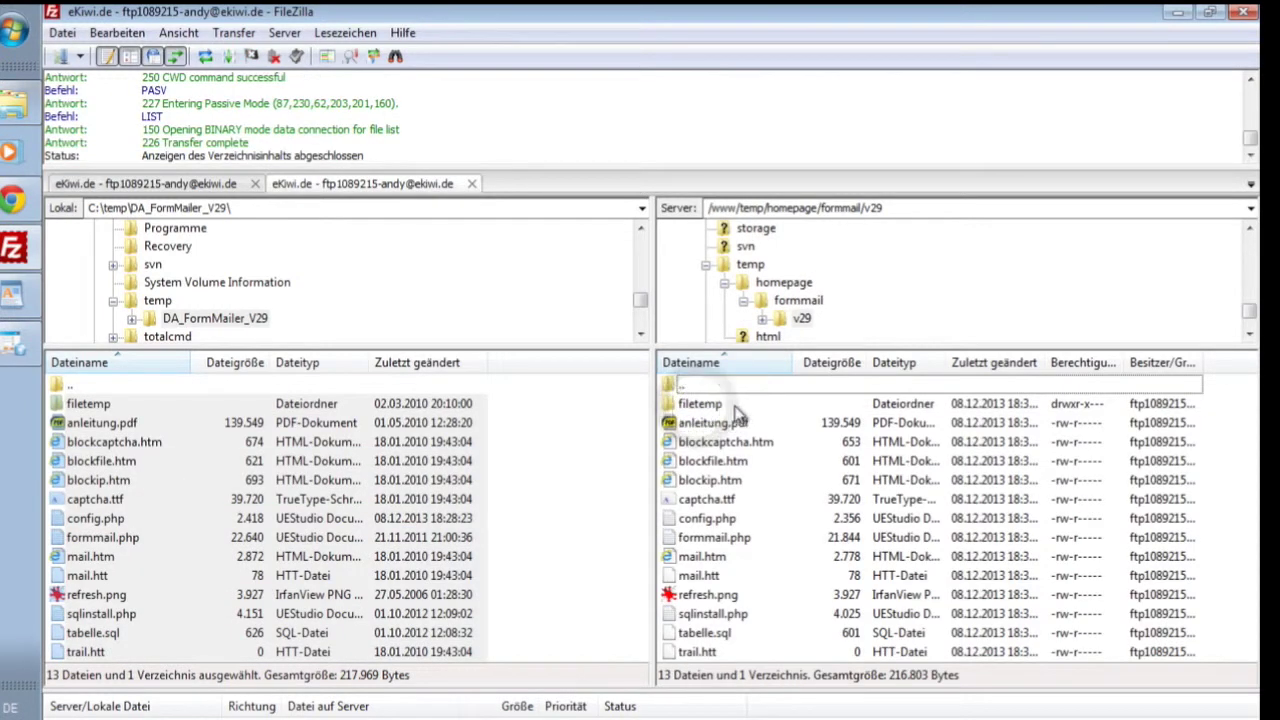
left_click(728, 410)
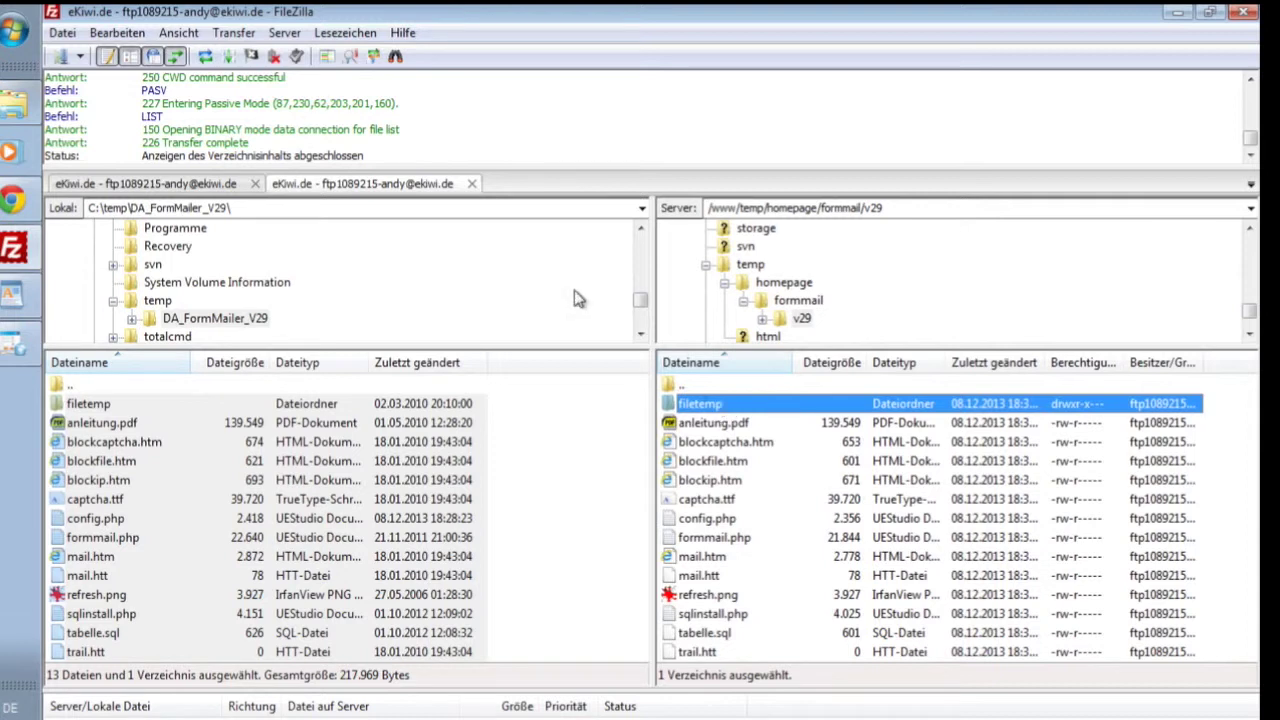
- Change the remote filetemp permissions from 750 to 777, then disconnect and minimize FileZilla
right_click(706, 405)
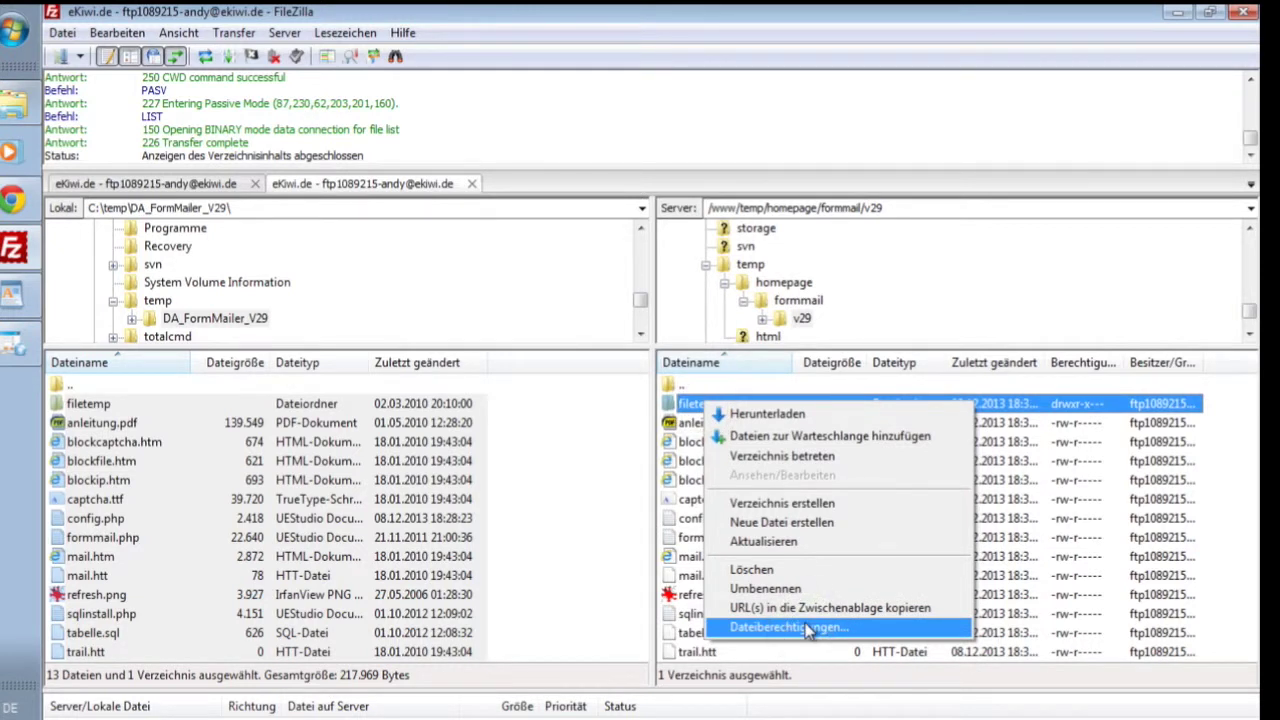
left_click(808, 628)
left_click(967, 544)
double_click(944, 544)
type("777")
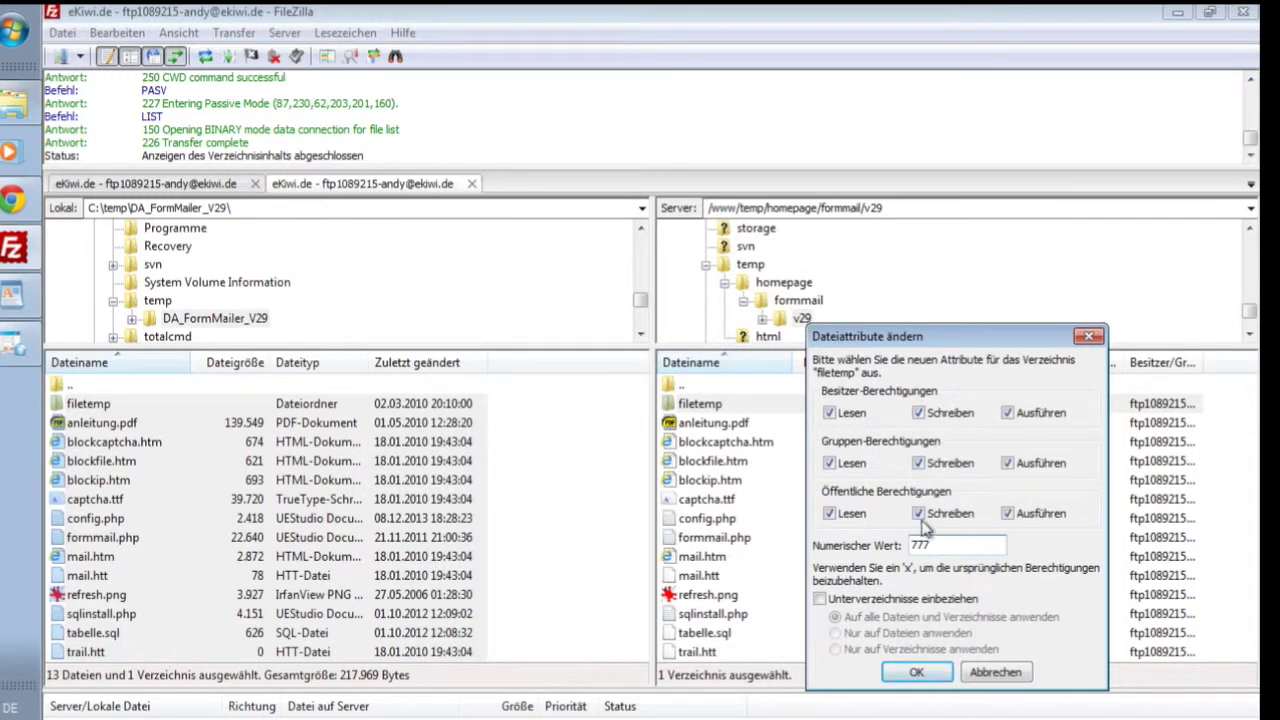
left_click(914, 675)
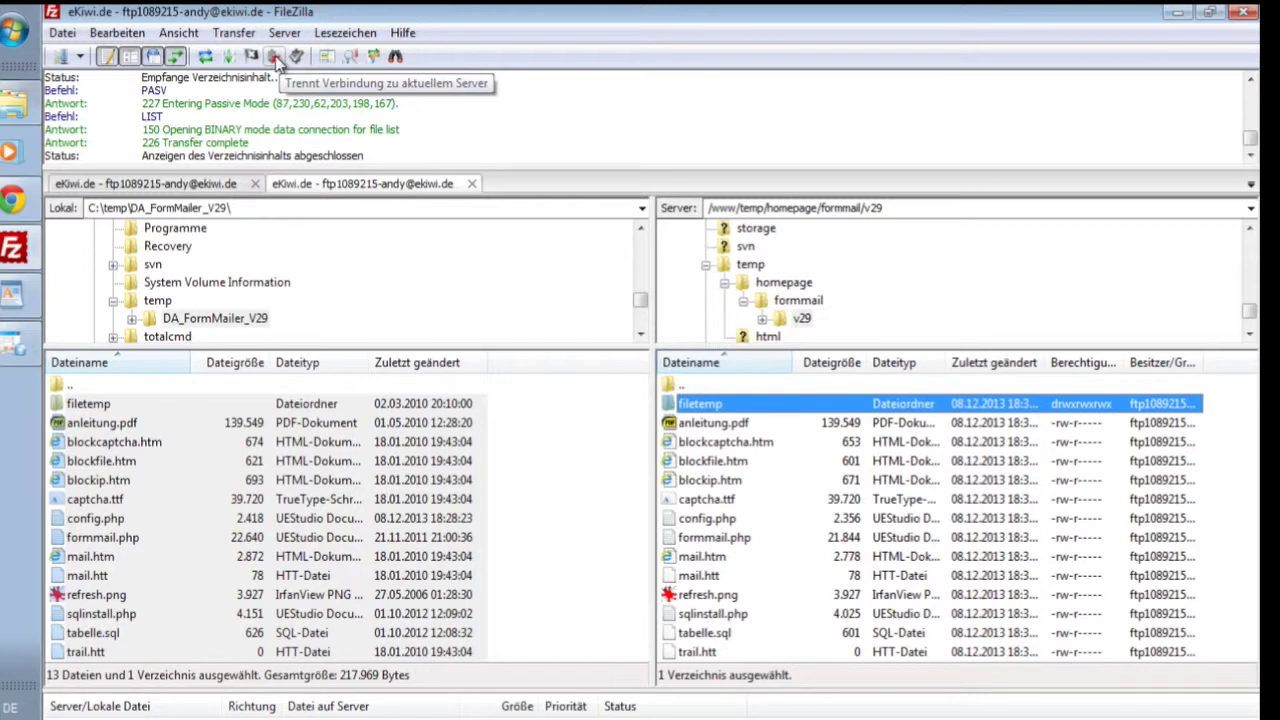
left_click(275, 58)
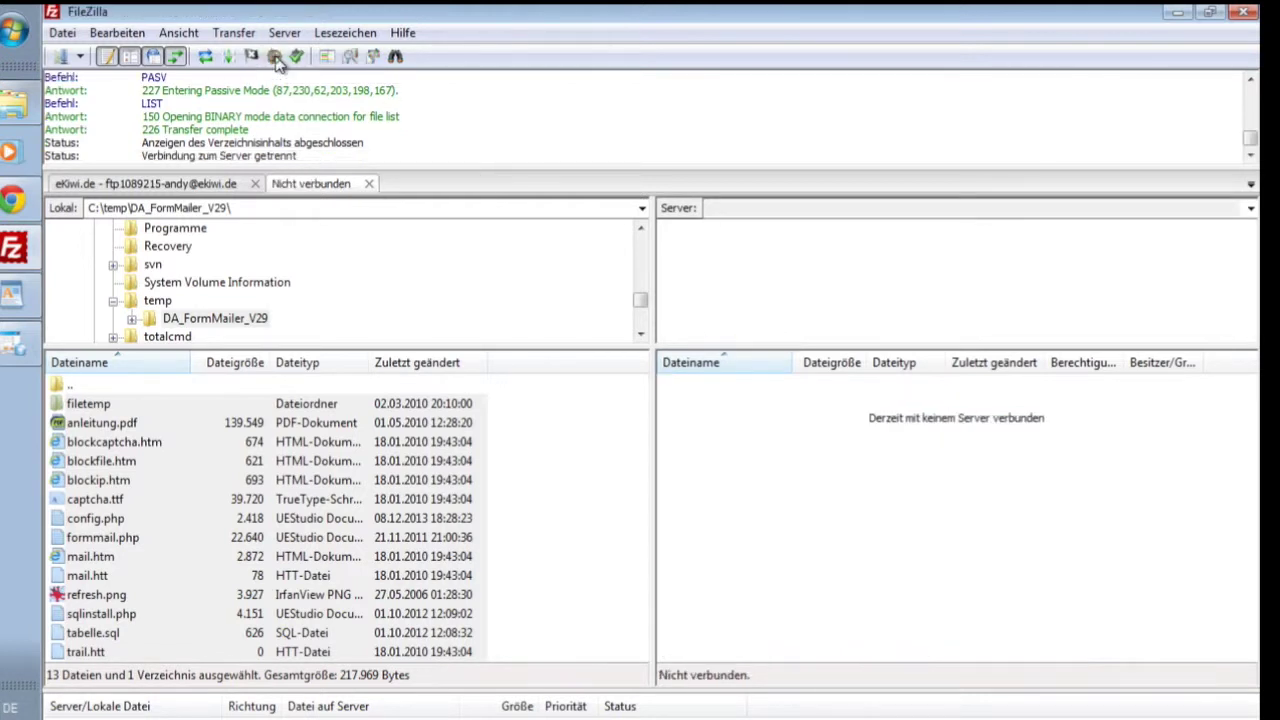
left_click(1178, 13)
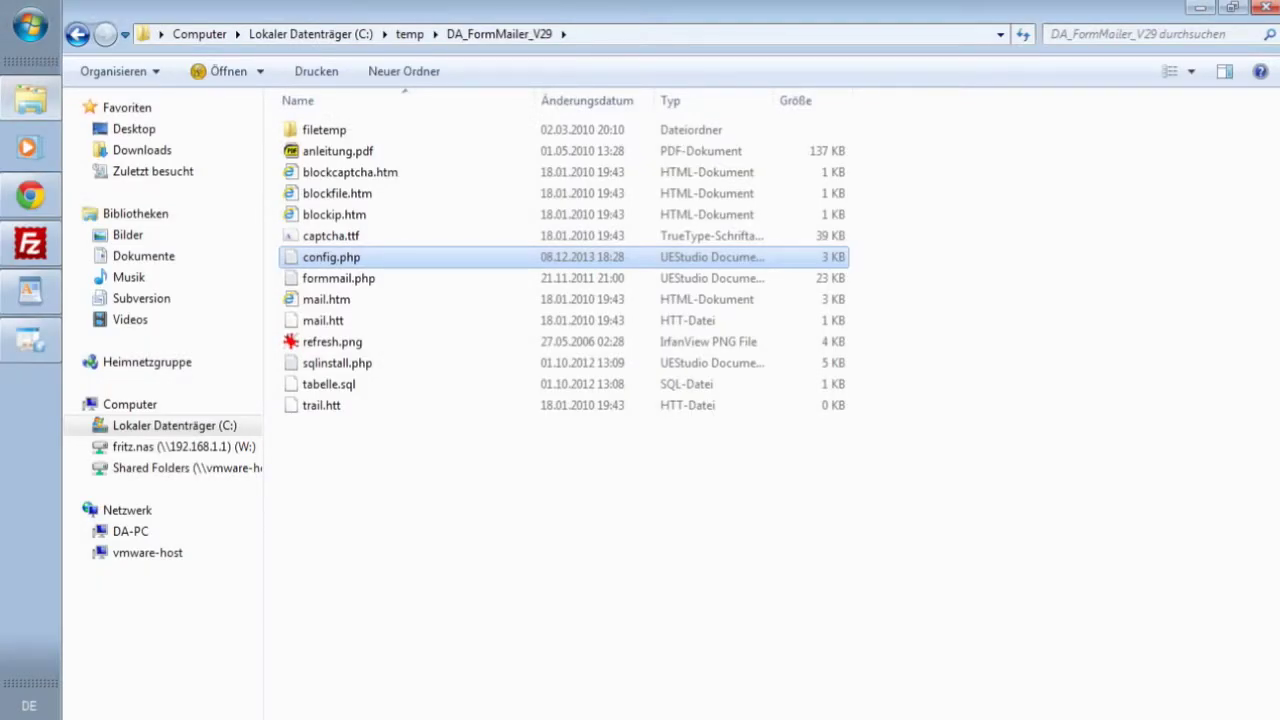
- Load the site's /formmail/v29/sqlinstall.php installer page in Chrome
left_click(51, 196)
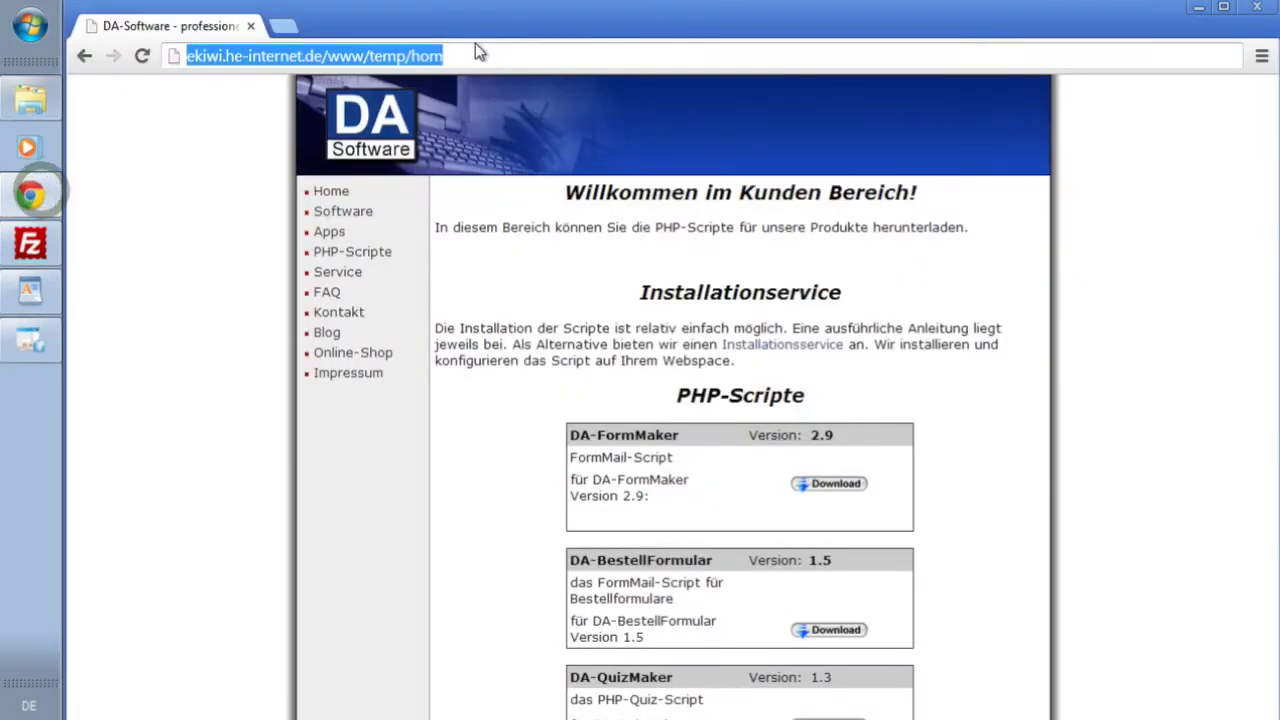
left_click(480, 50)
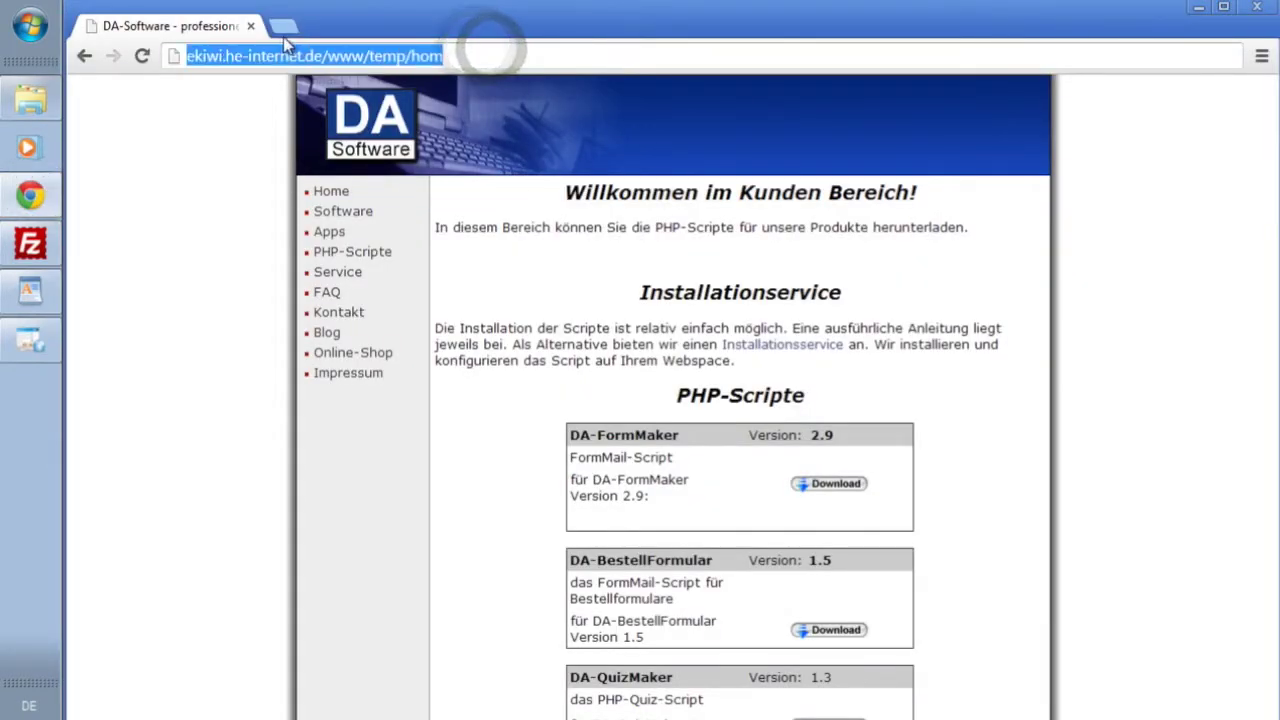
type("ekiwi.")
type("he")
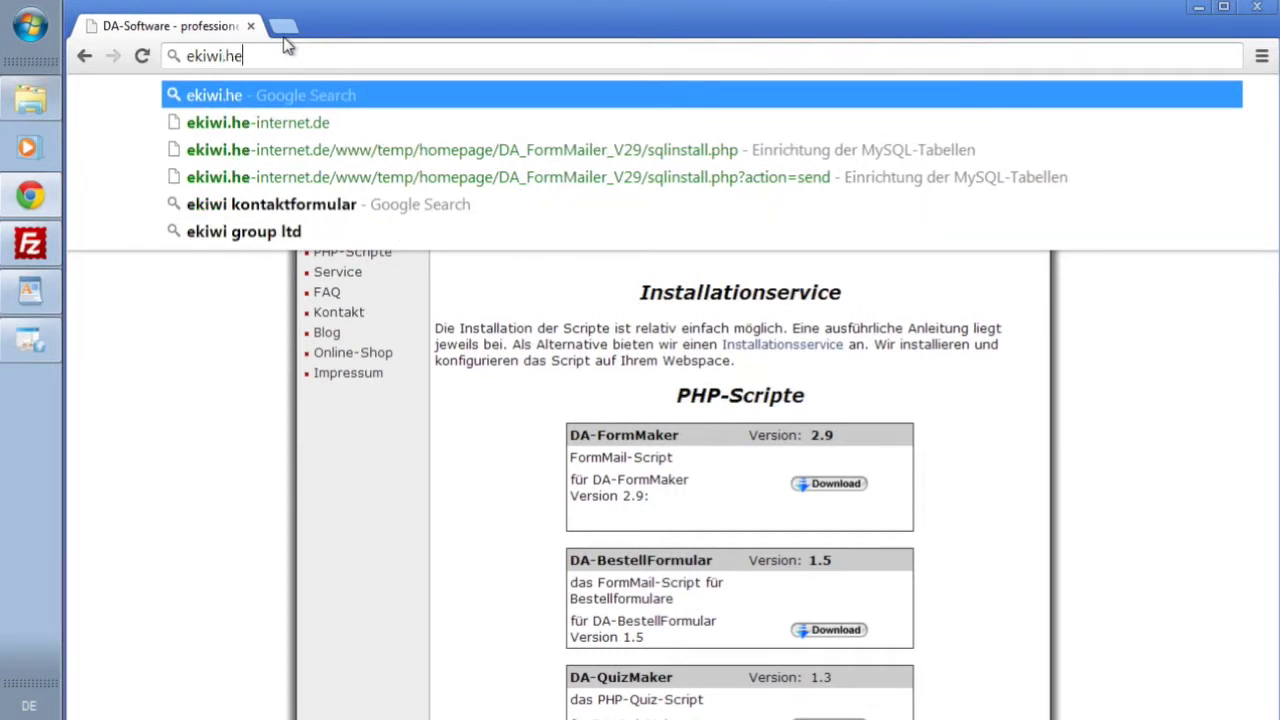
type("-internet.de/")
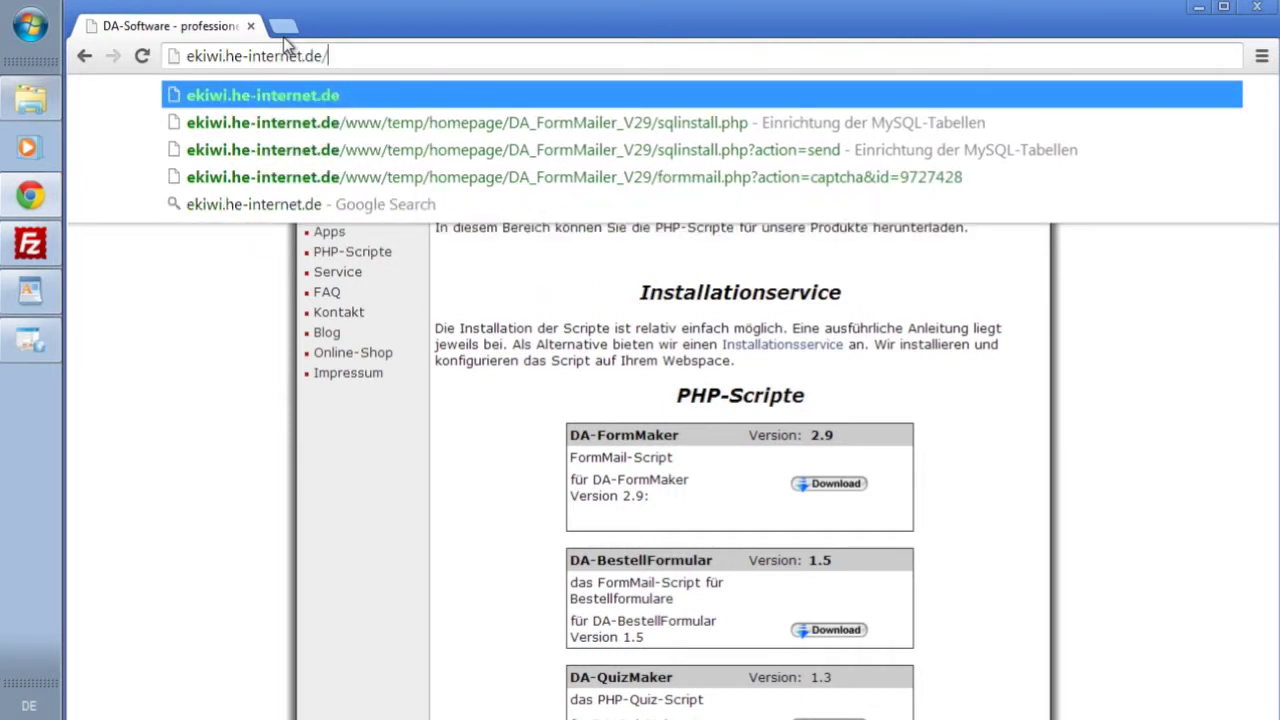
type("www/temp")
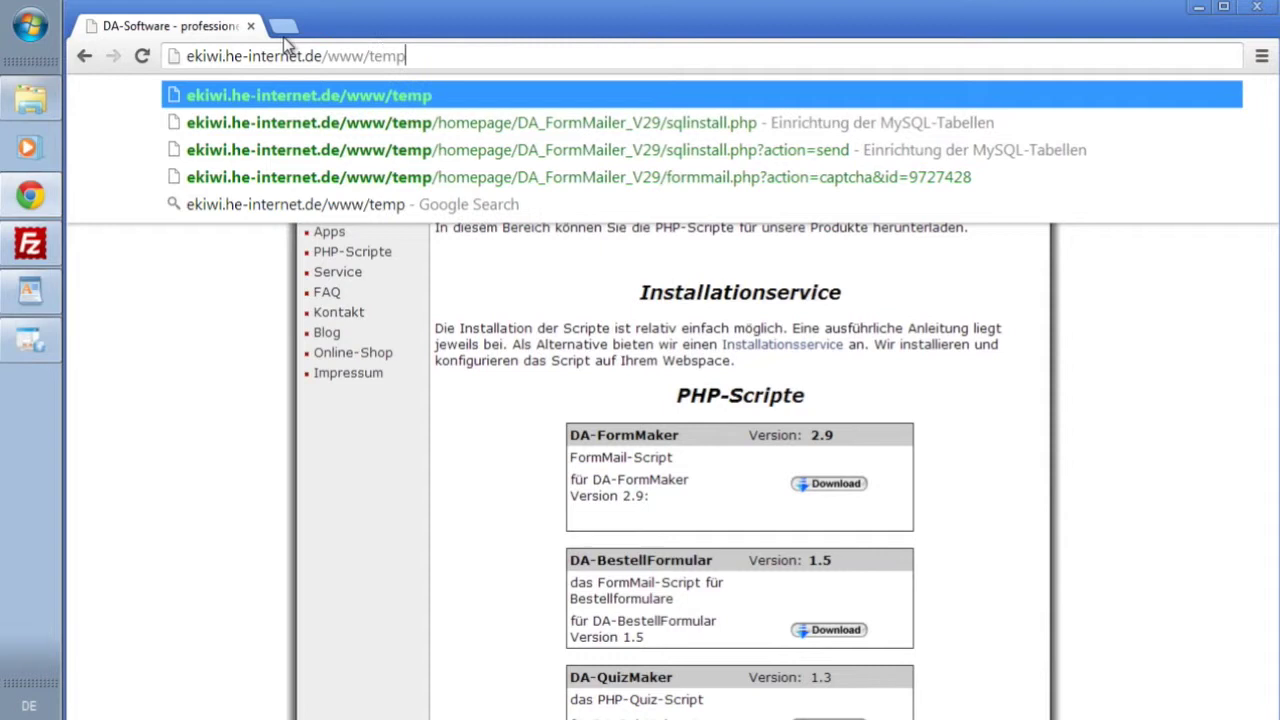
type("/homepage/f")
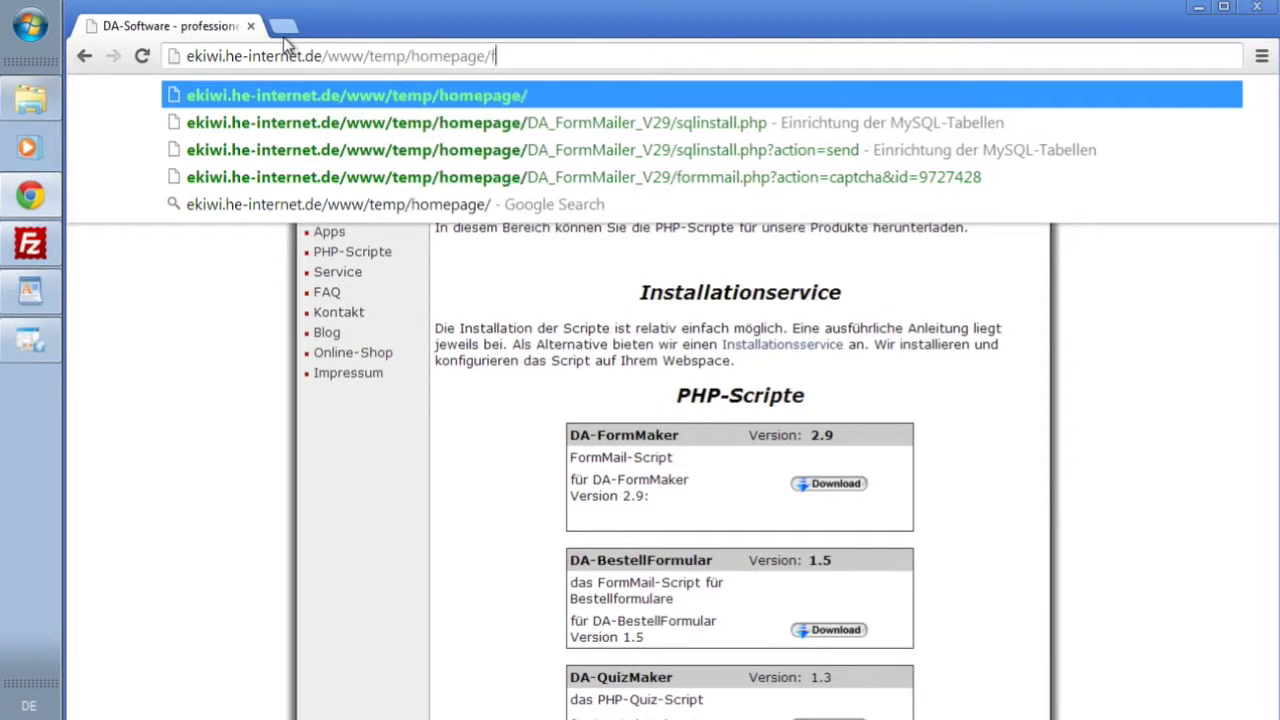
type("ormmail/v")
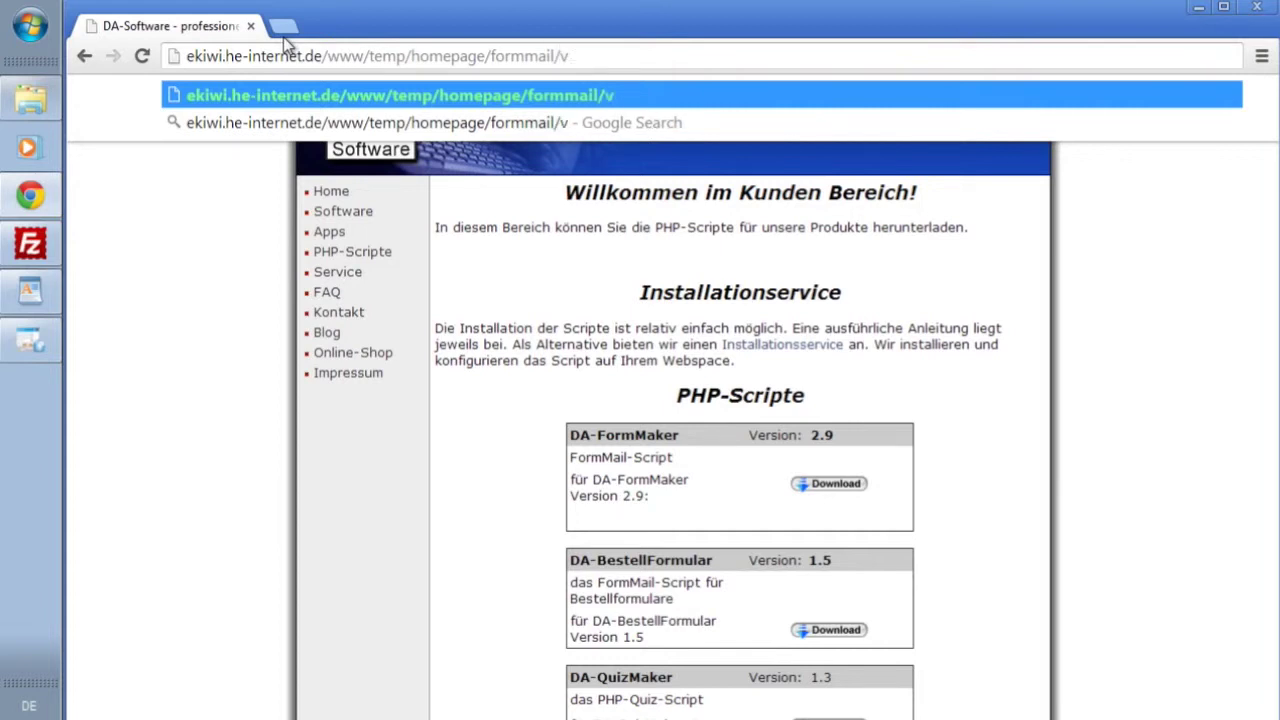
type("29/")
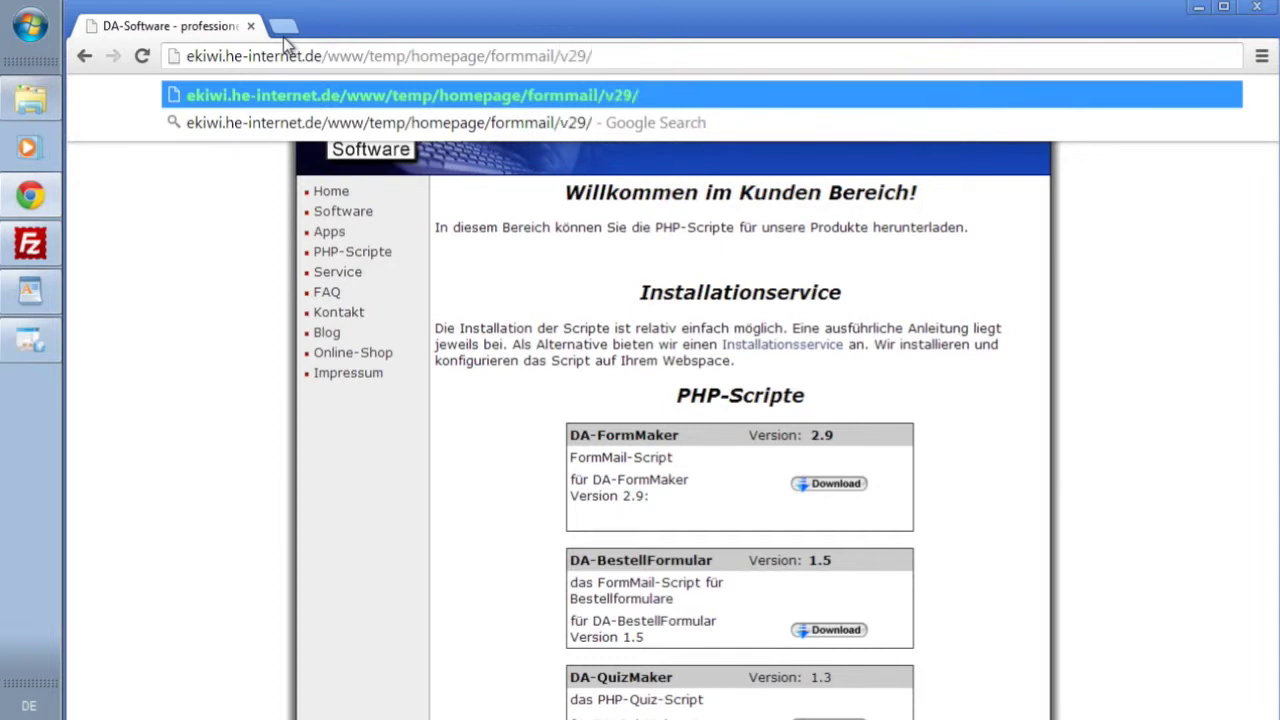
type("s")
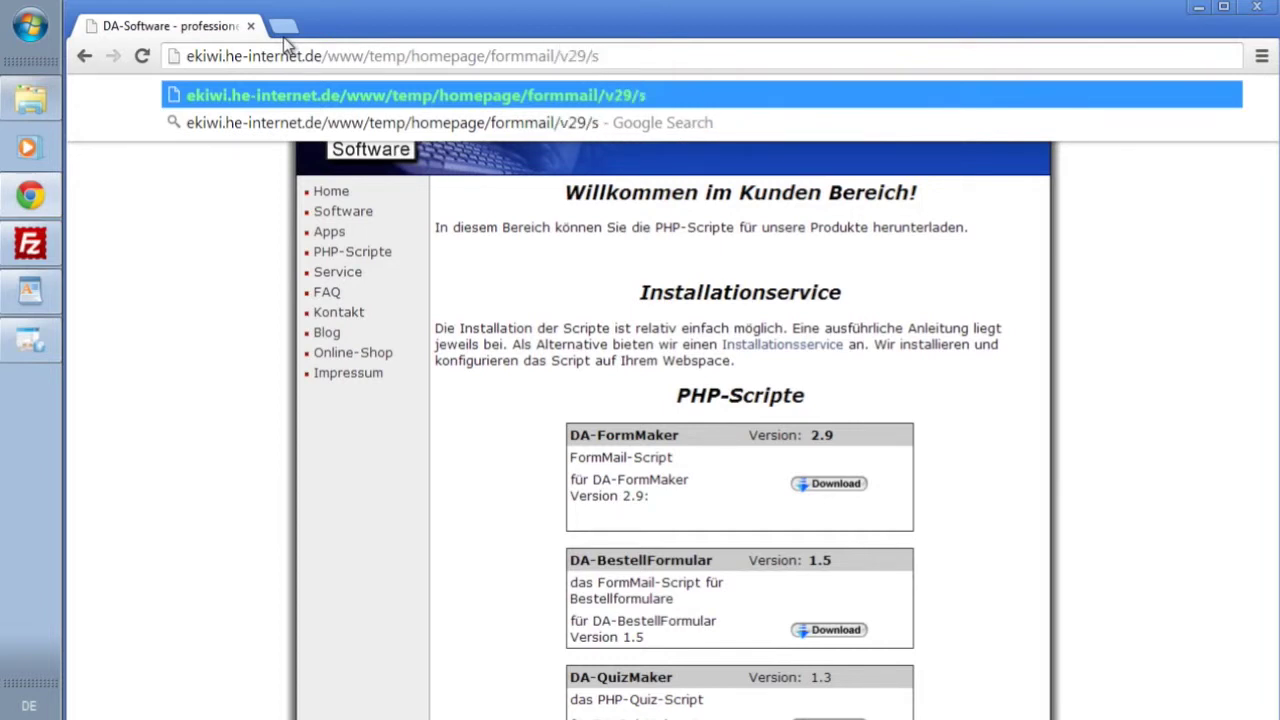
type("qlinstall")
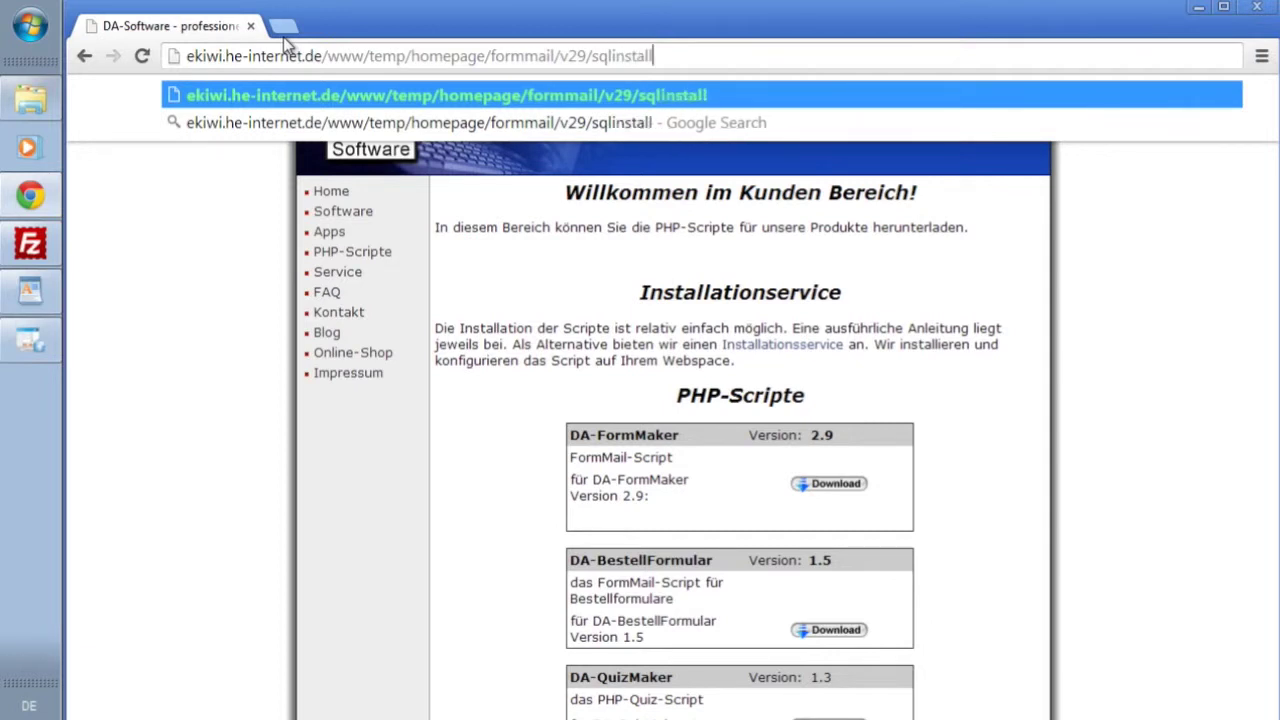
type(".php")
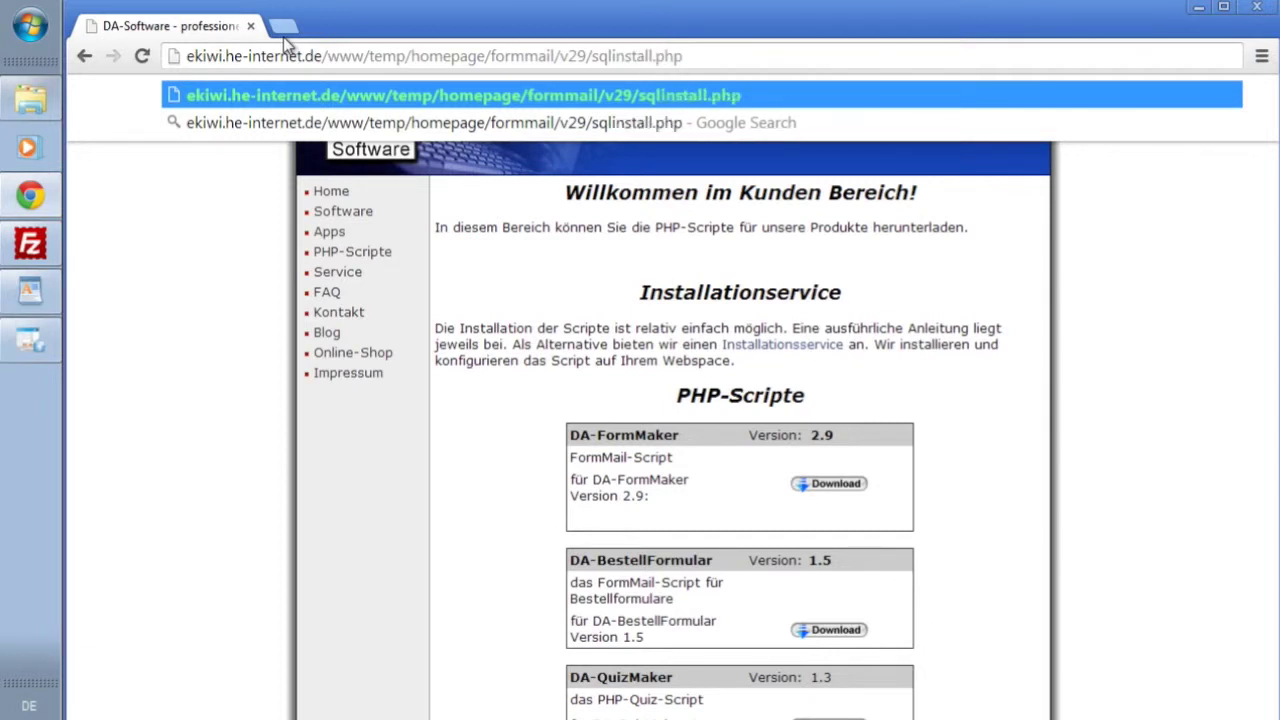
key("Return")
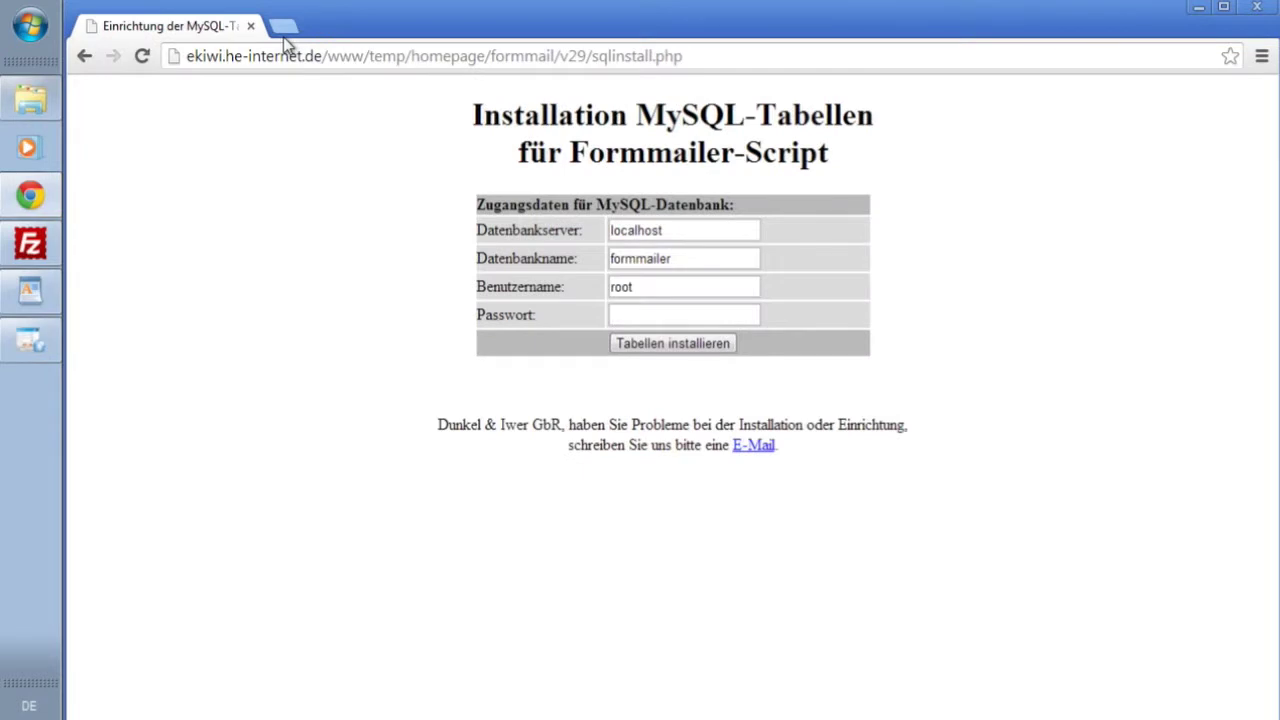
- Replace the default database name 'formmailer' and user 'root' with the hosting database name and user
left_click(681, 231)
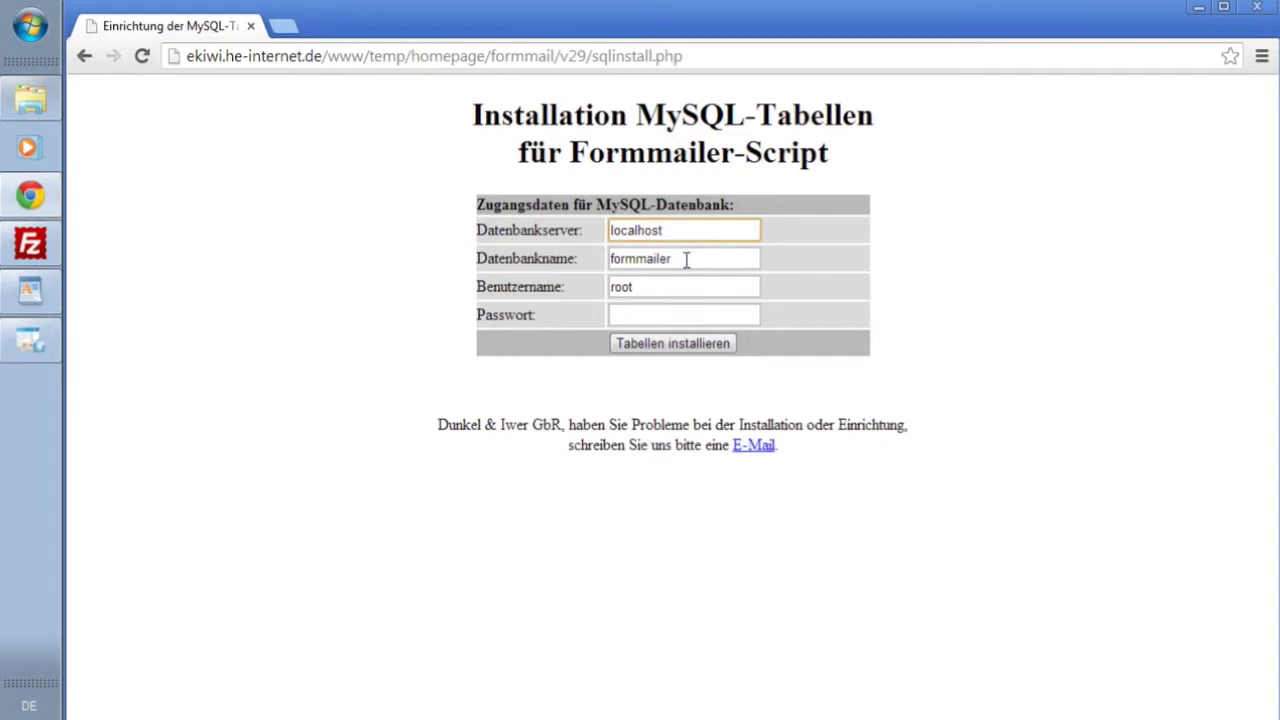
double_click(694, 258)
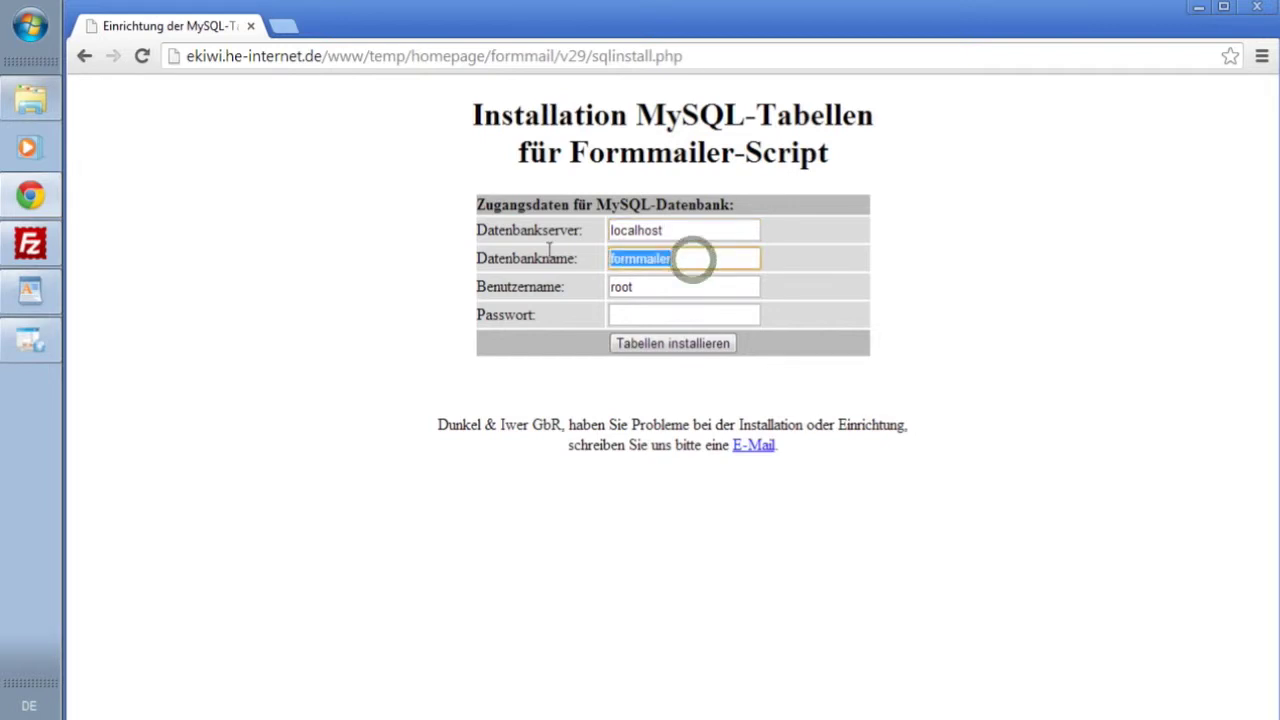
type("db10")
key("Down")
key("Down")
key("Return")
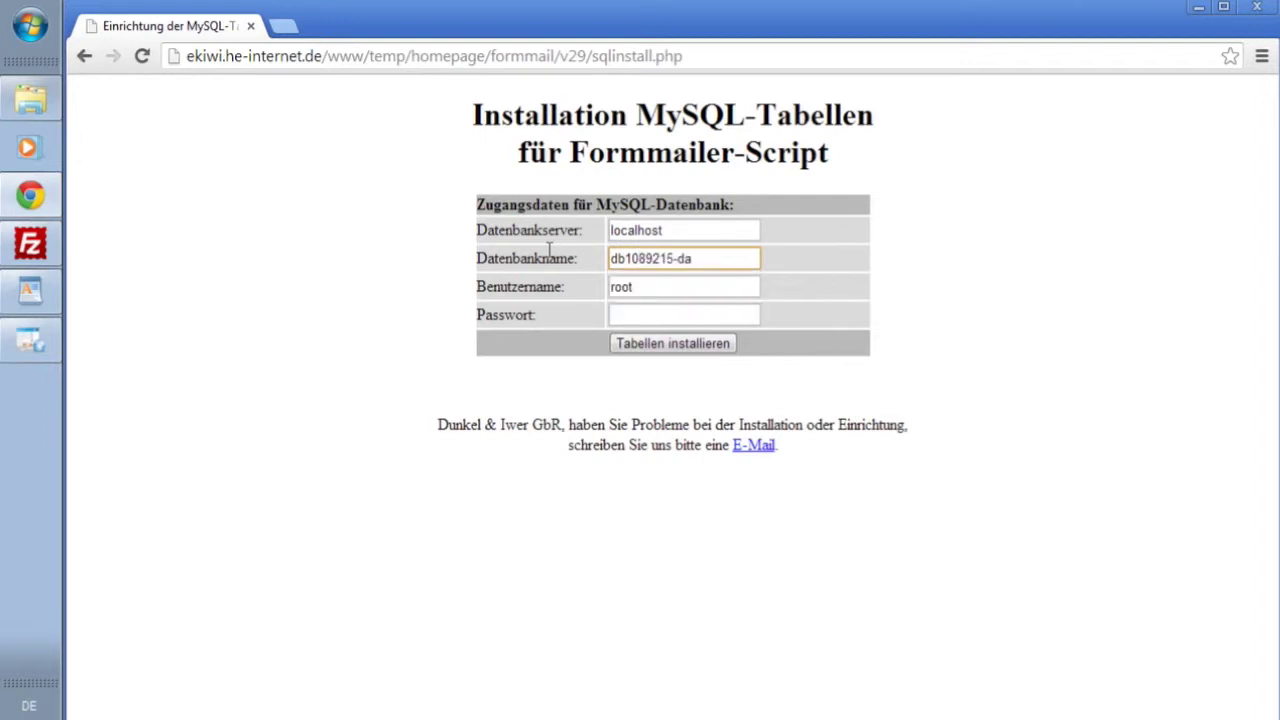
double_click(646, 285)
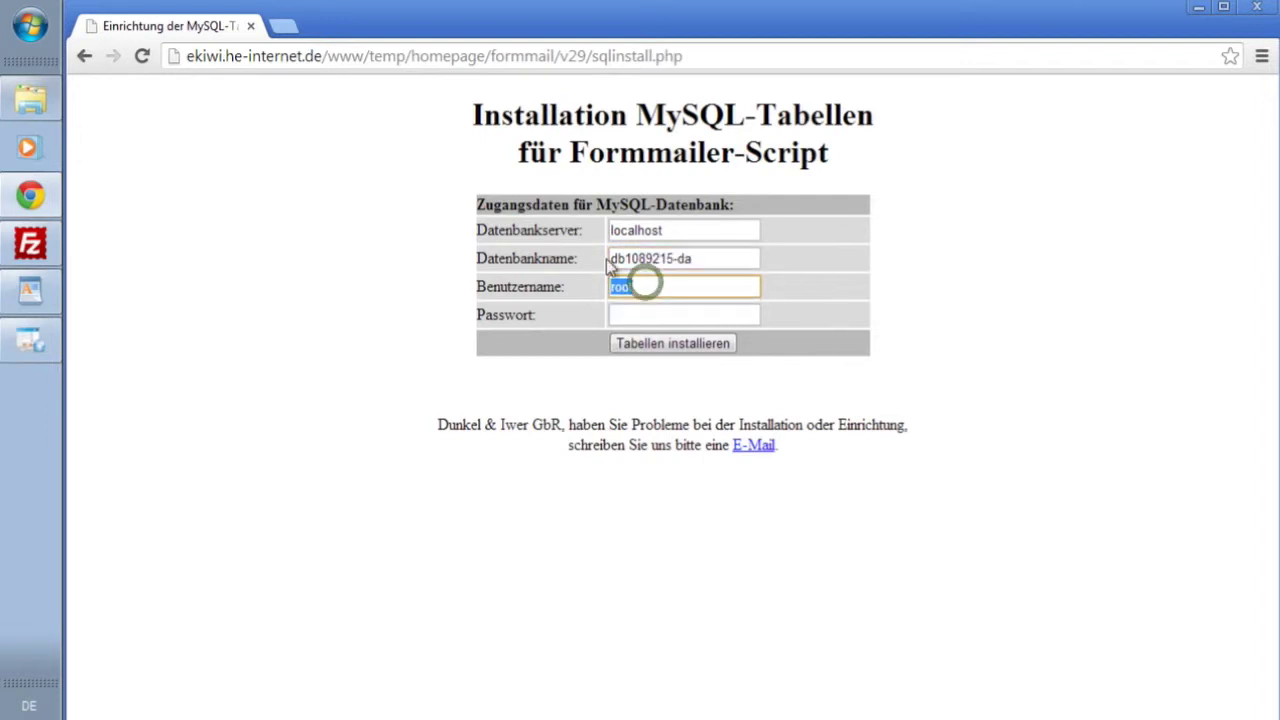
type("db")
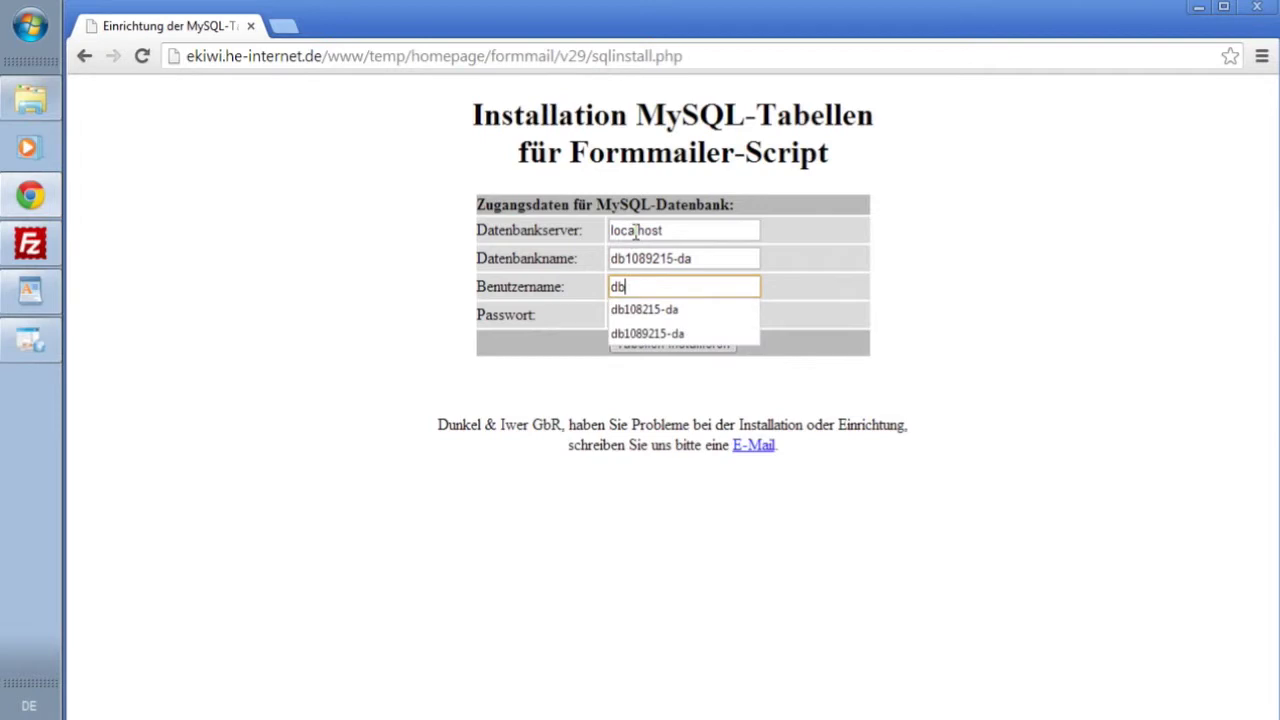
key("Down")
key("Down")
key("Return")
- Enter the database password and run the table installation, which reports access denied
key("Tab")
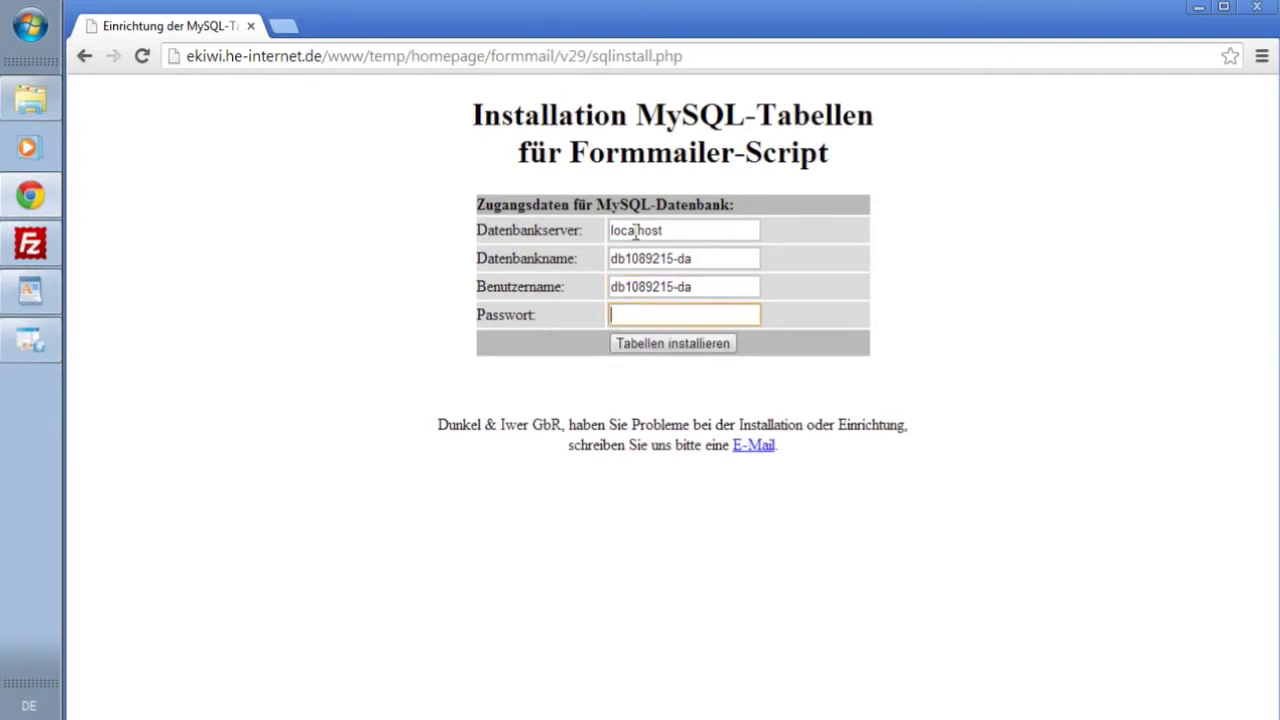
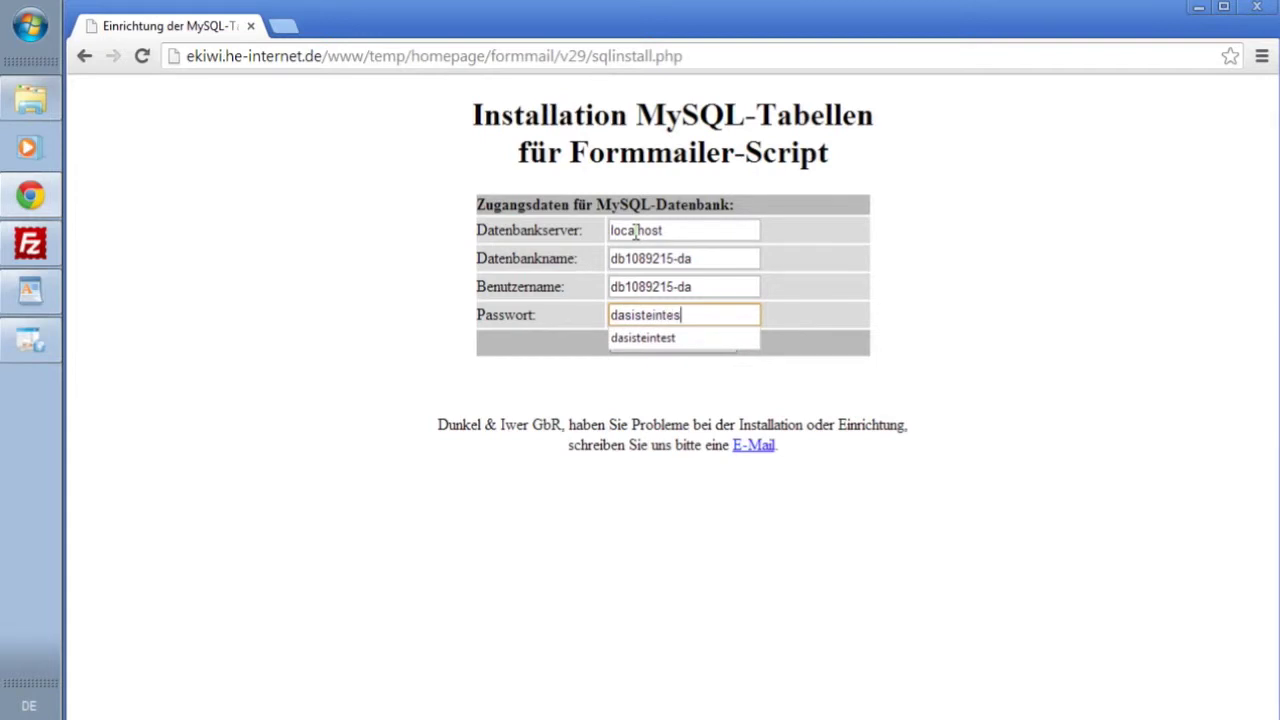
left_click(524, 247)
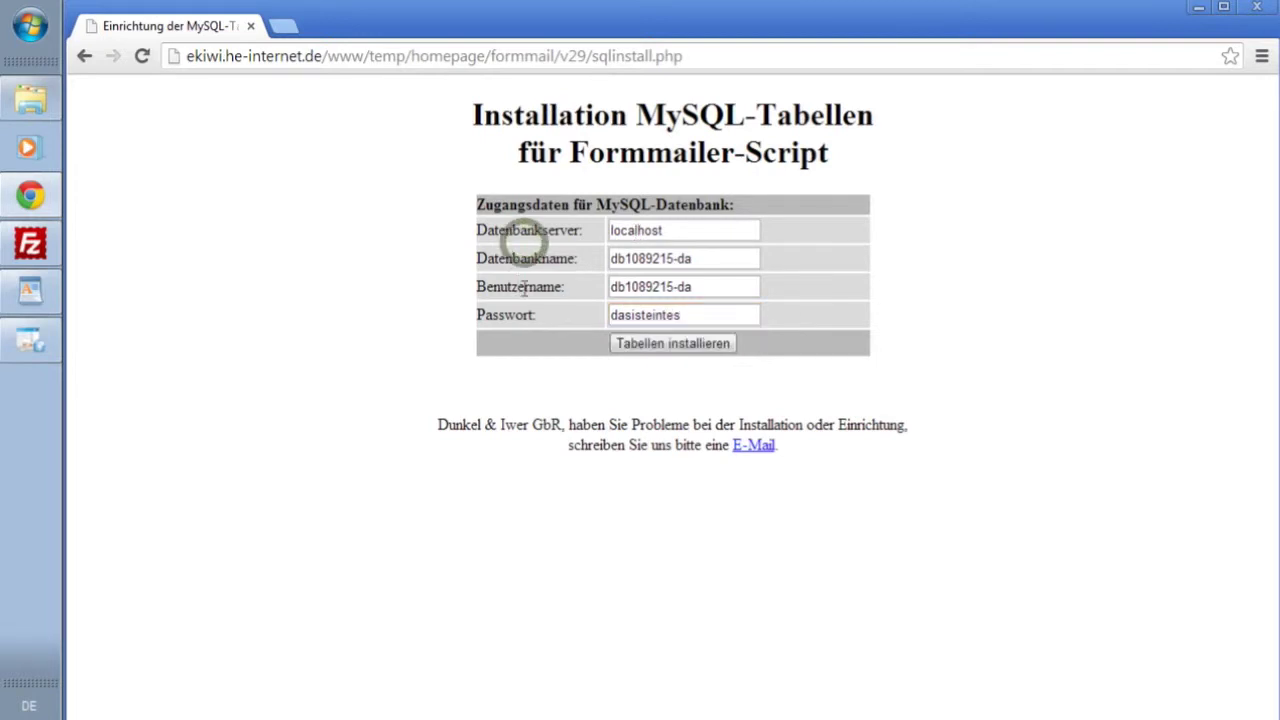
left_click(668, 346)
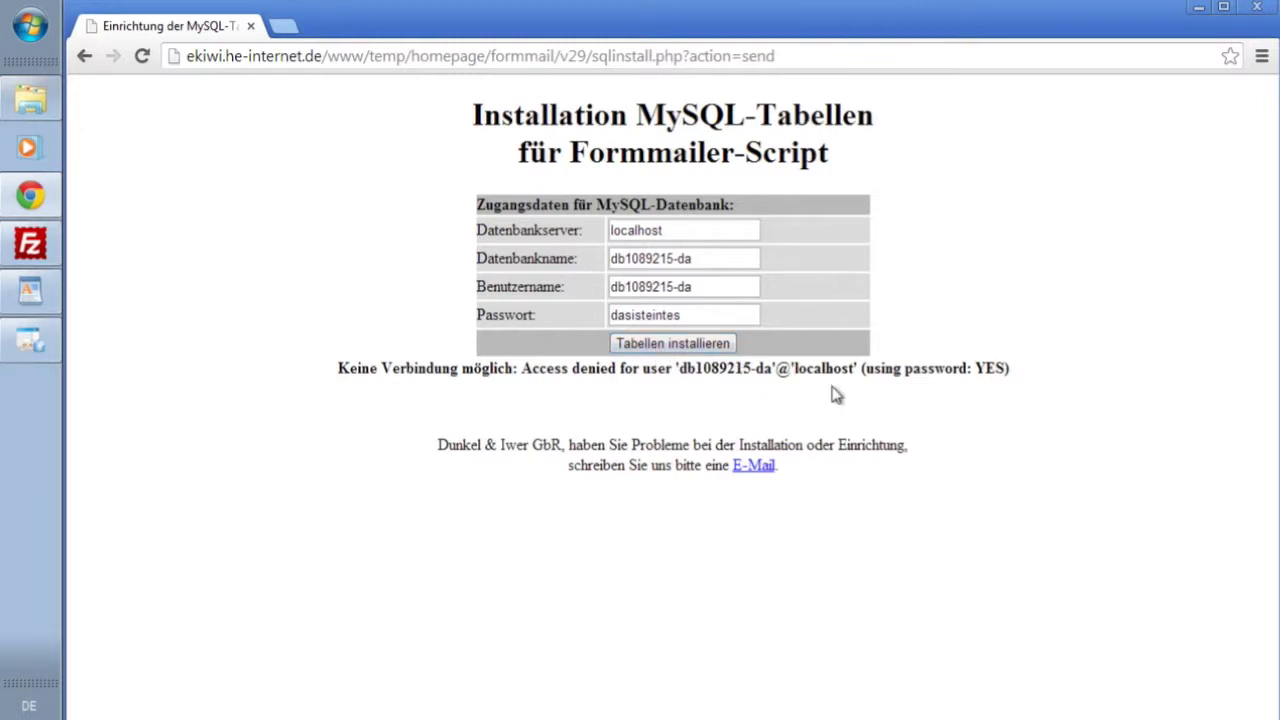
- Add the missing character to the database password and resubmit the table installation
left_click(710, 316)
type("t")
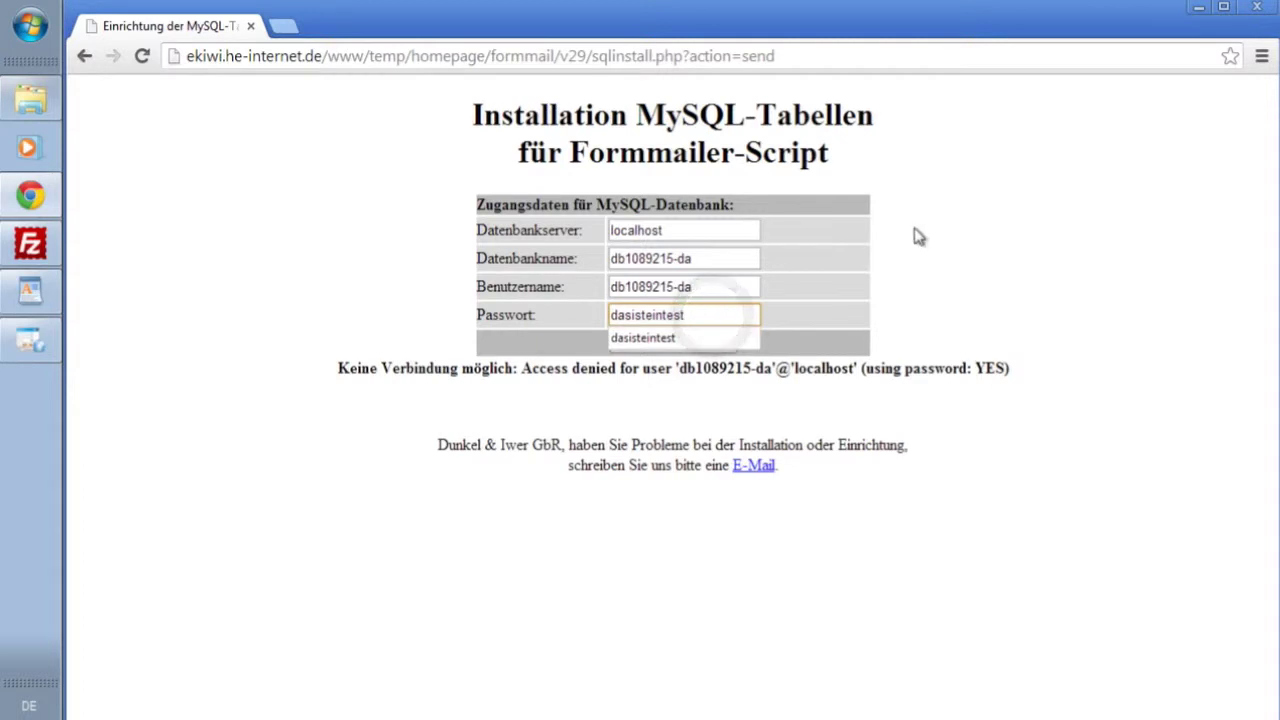
left_click(918, 236)
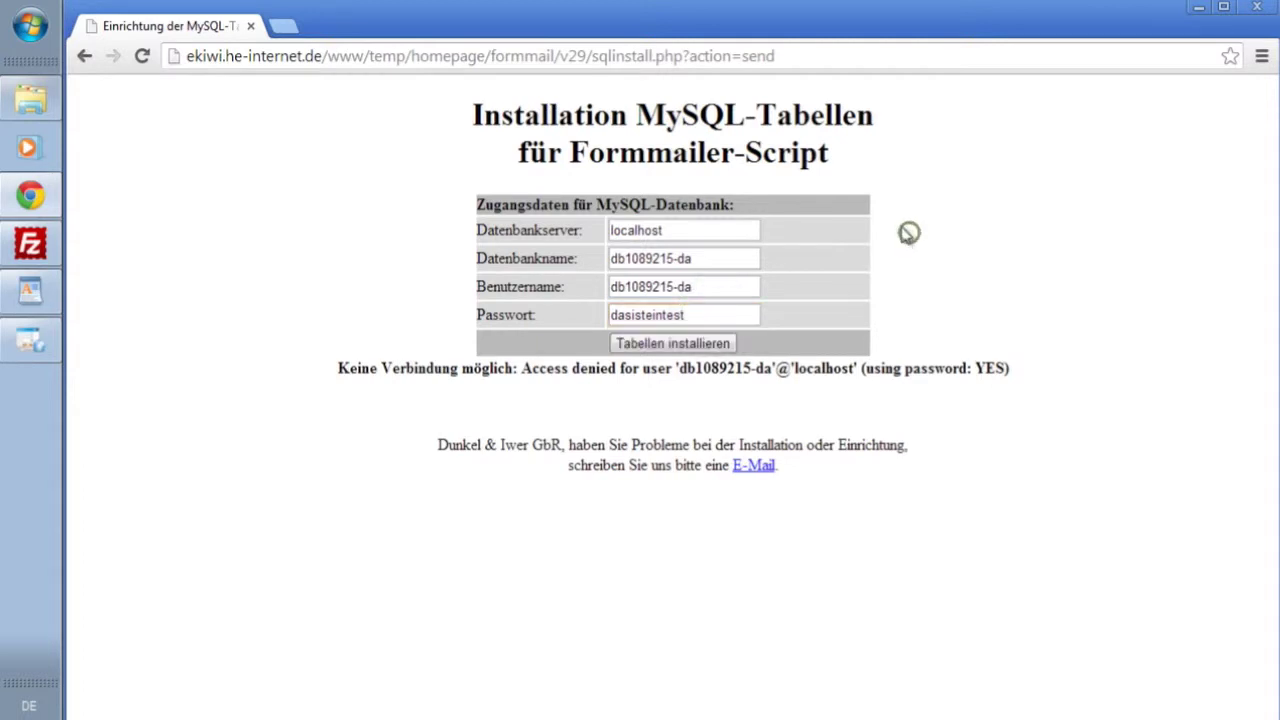
left_click(664, 345)
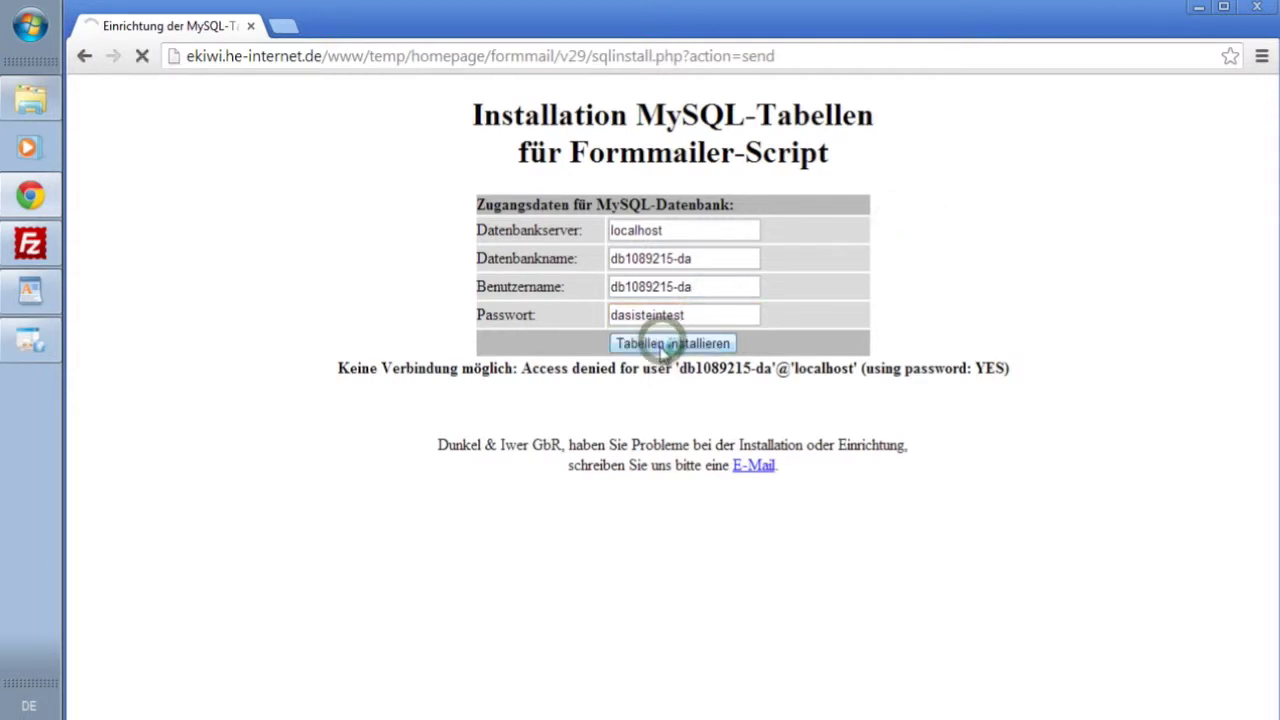